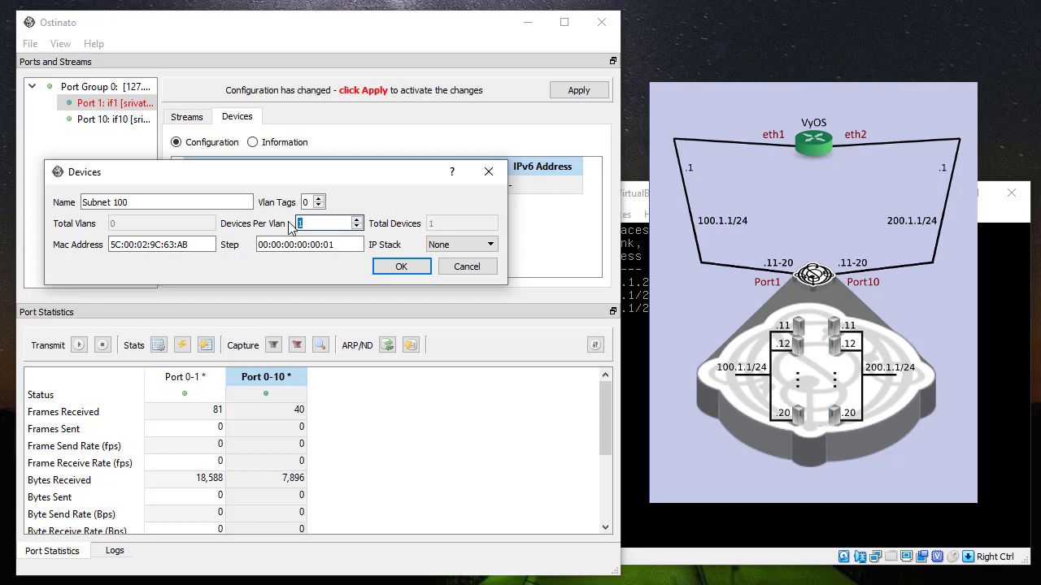
Step: Give the Subnet 100 group 10 devices per VLAN and an IPv4 stack starting at 100.1.1.11, and apply the configuration
type("0")
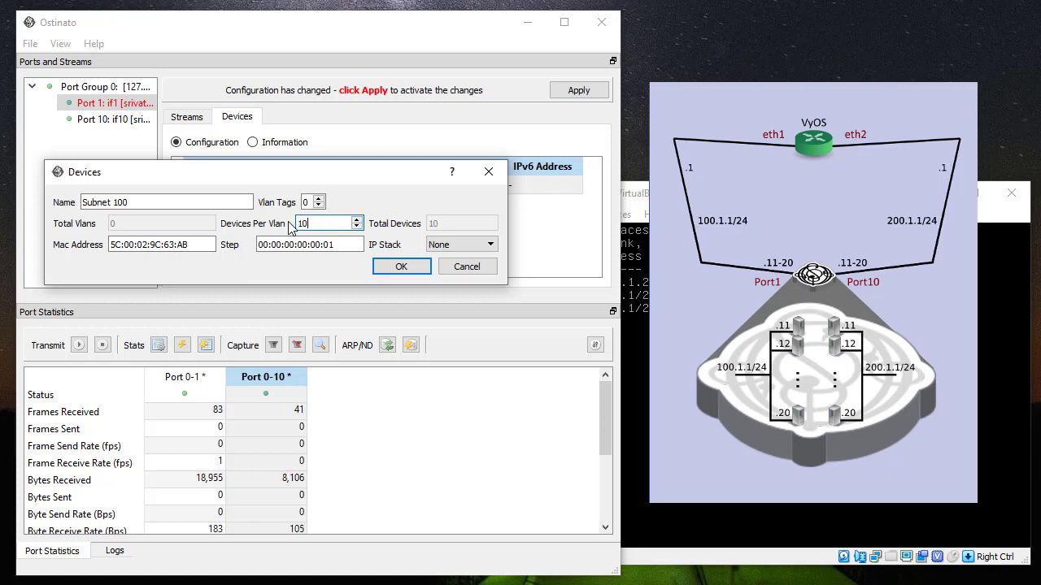
left_click(435, 244)
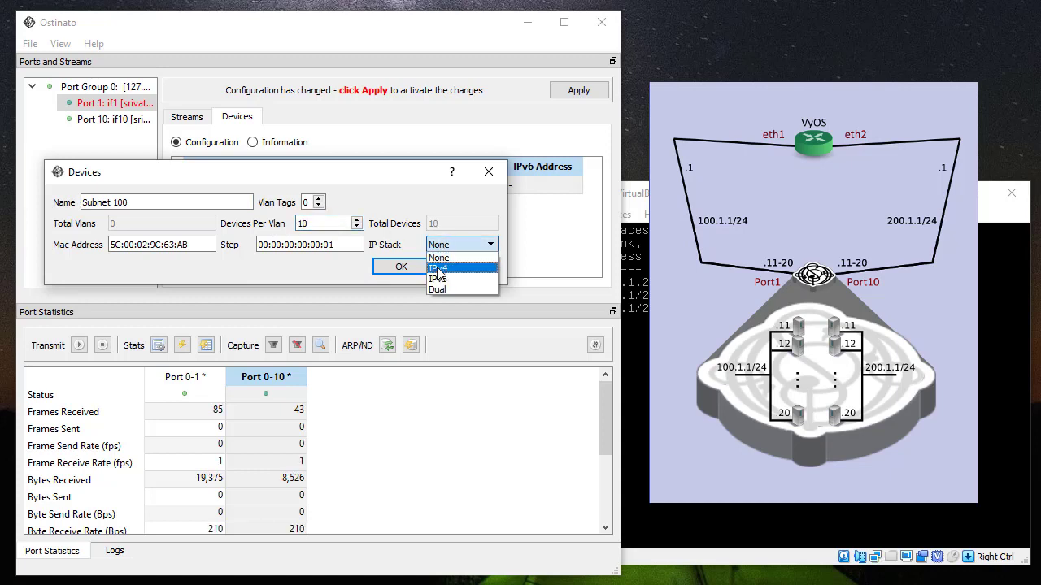
left_click(438, 269)
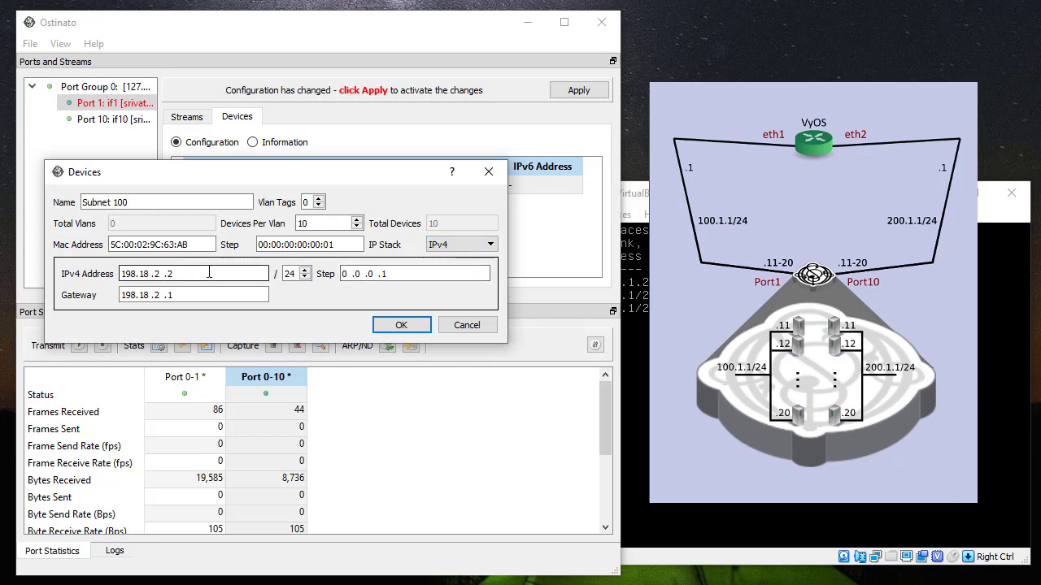
left_click_drag(213, 272, 120, 275)
type("100.1 .1 .")
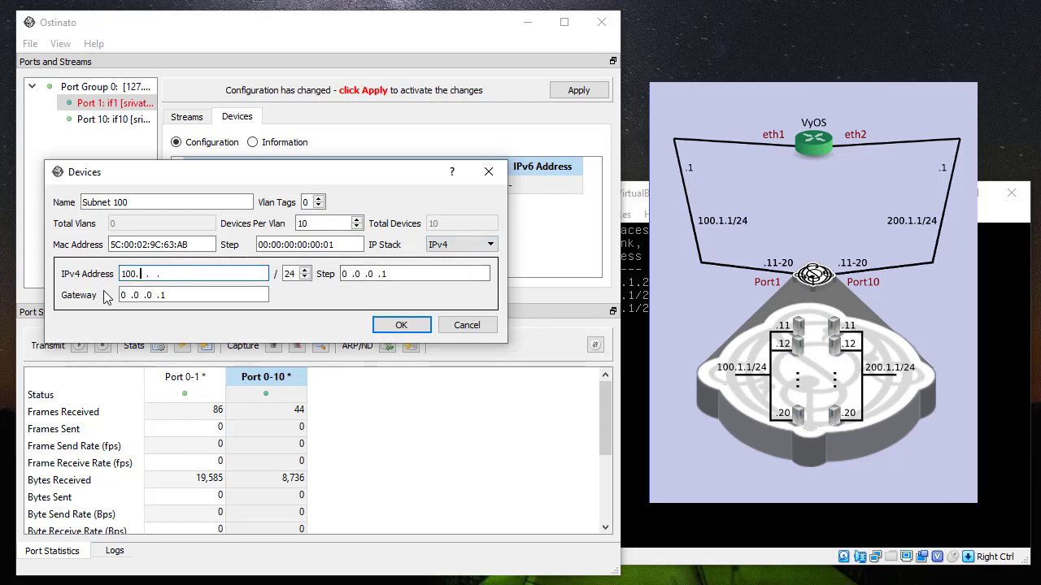
type("11")
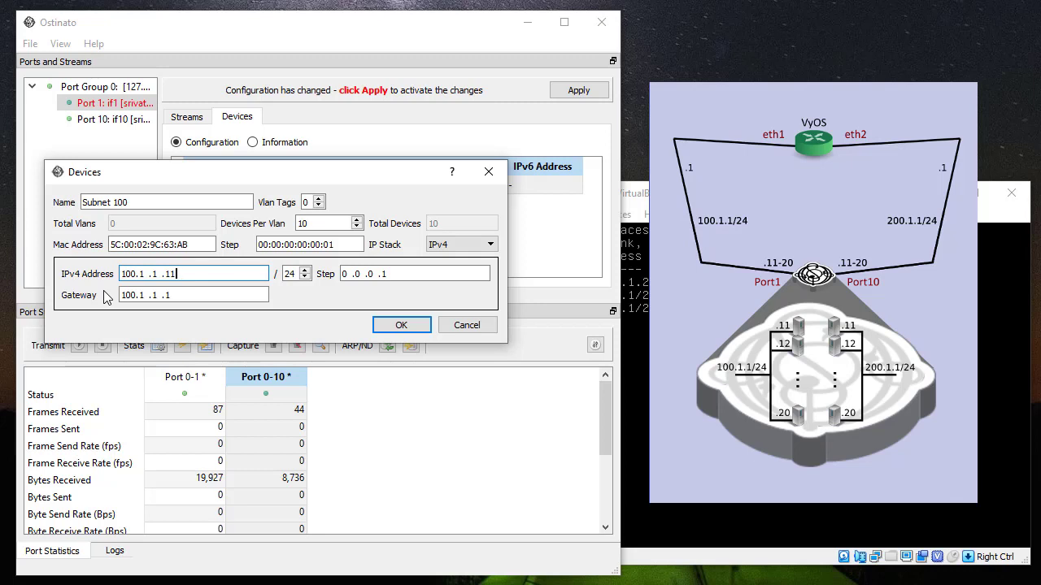
left_click(409, 328)
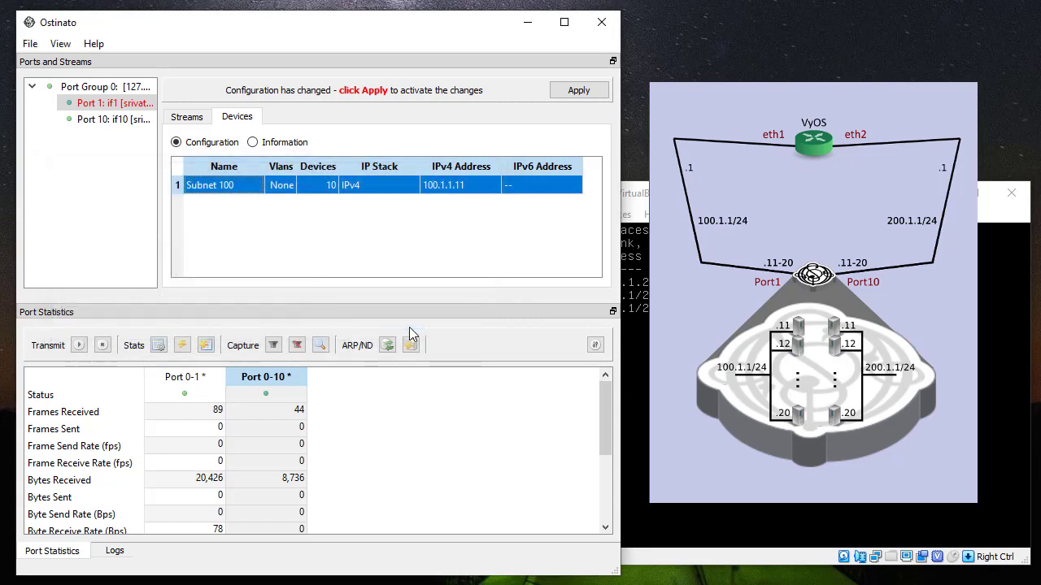
left_click(574, 94)
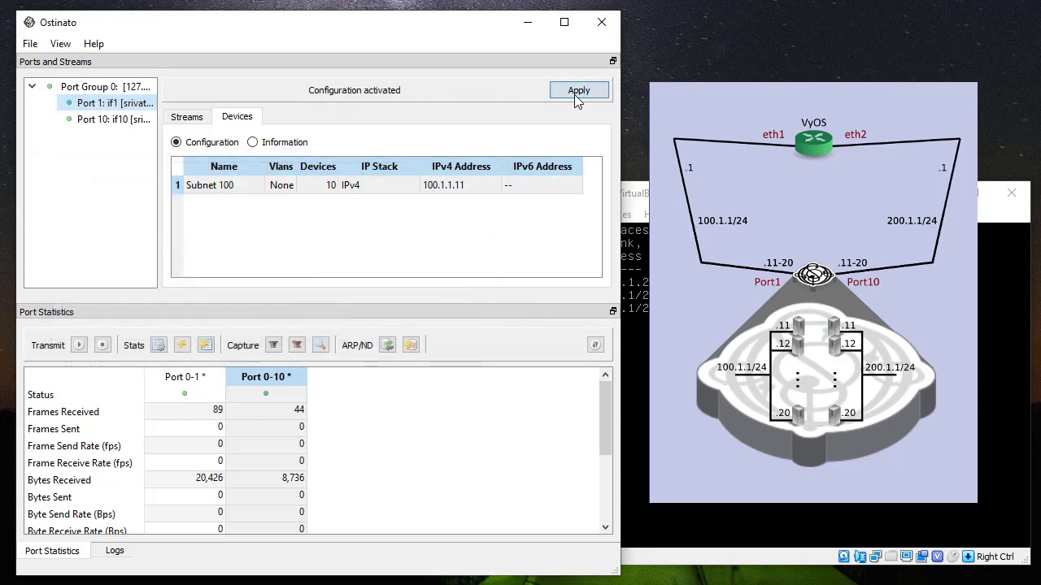
Step: Review the information list of emulated devices on Port 1, checking their IPv4 addresses and gateways
left_click(286, 145)
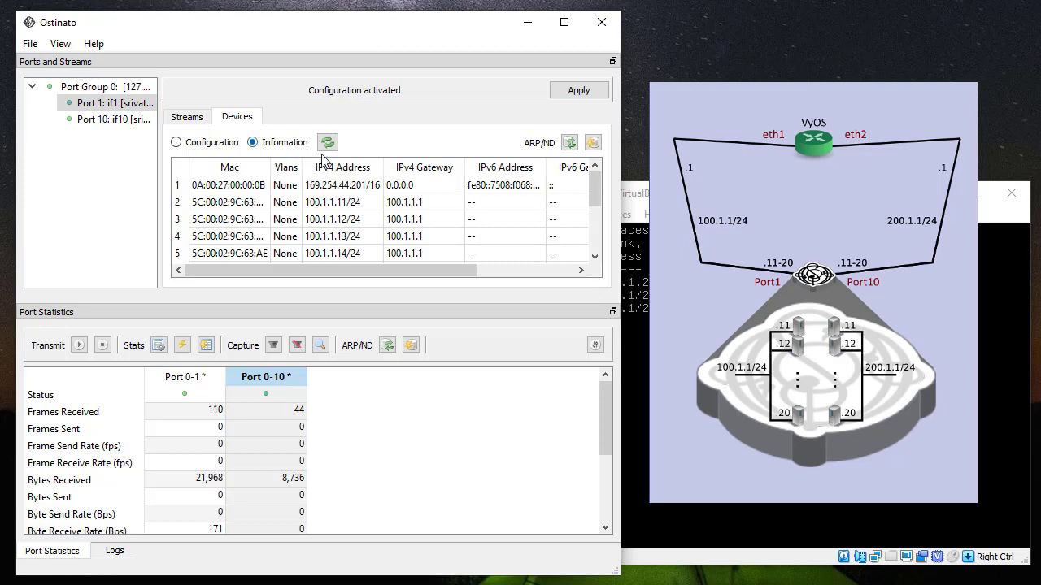
left_click_drag(594, 195, 567, 199)
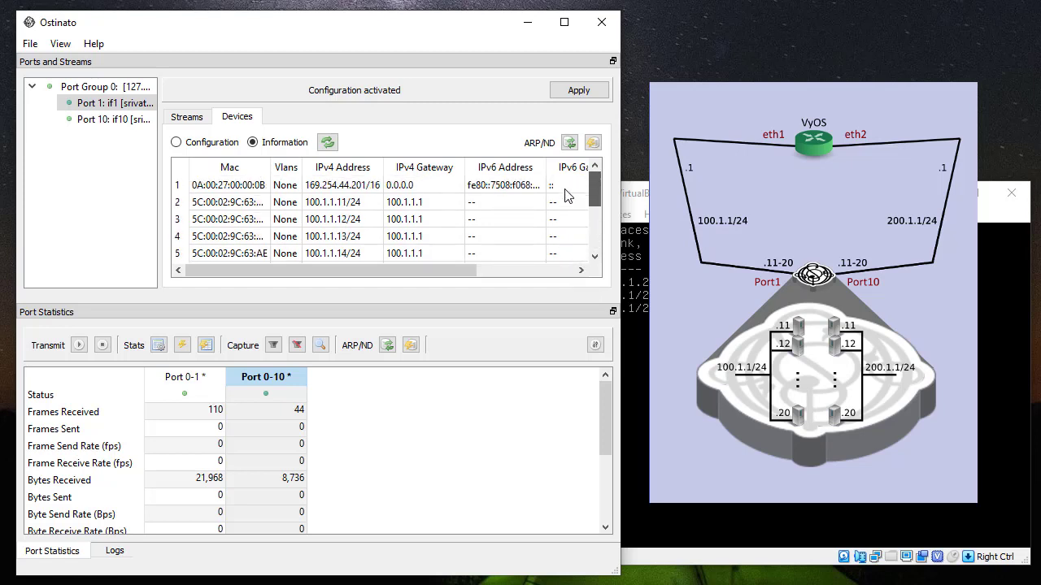
left_click(360, 190)
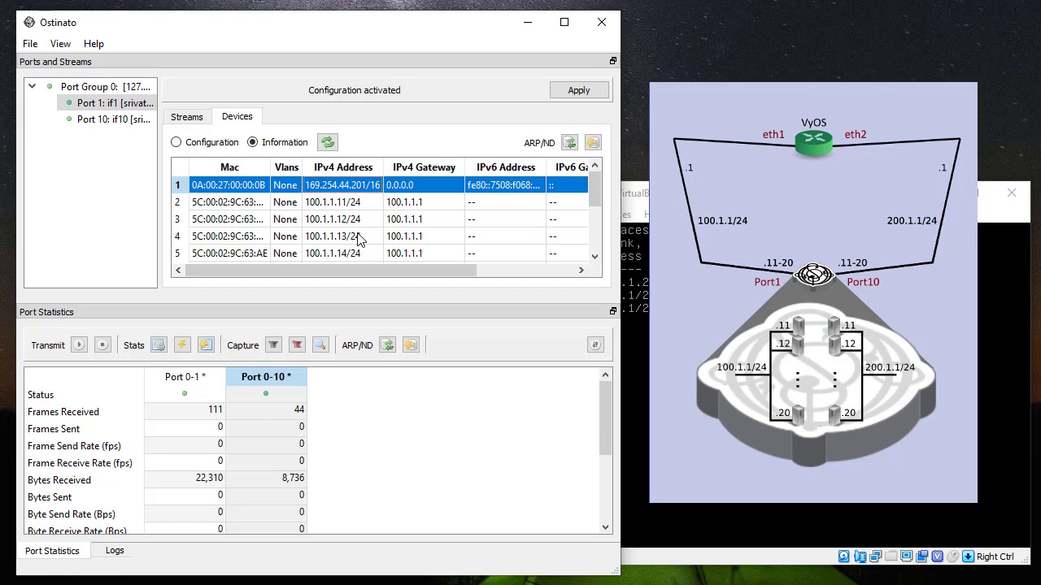
Step: Create a new device group on Port 10 and name it Subnet 200
left_click(135, 122)
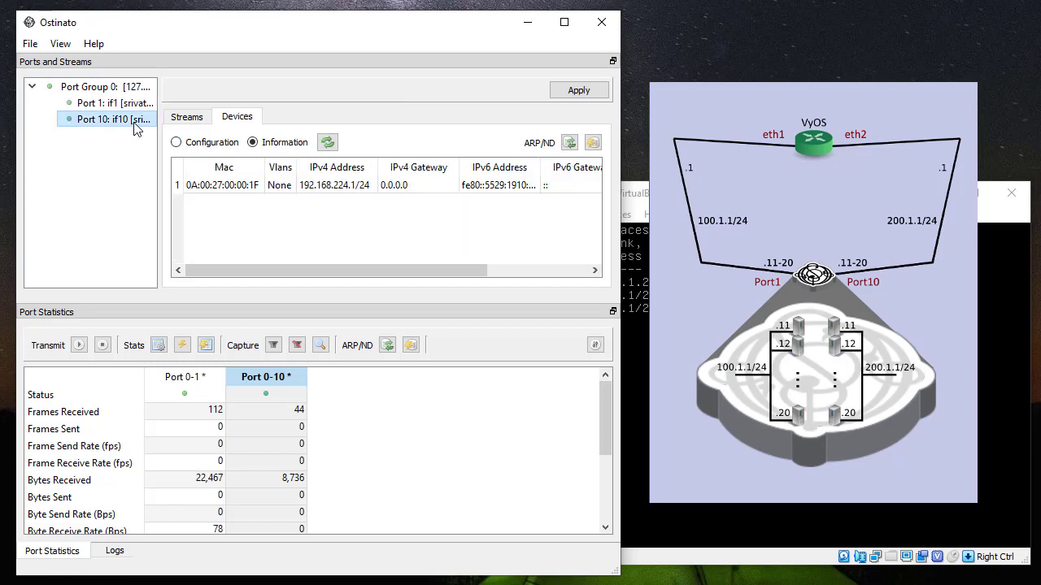
left_click(227, 146)
right_click(272, 218)
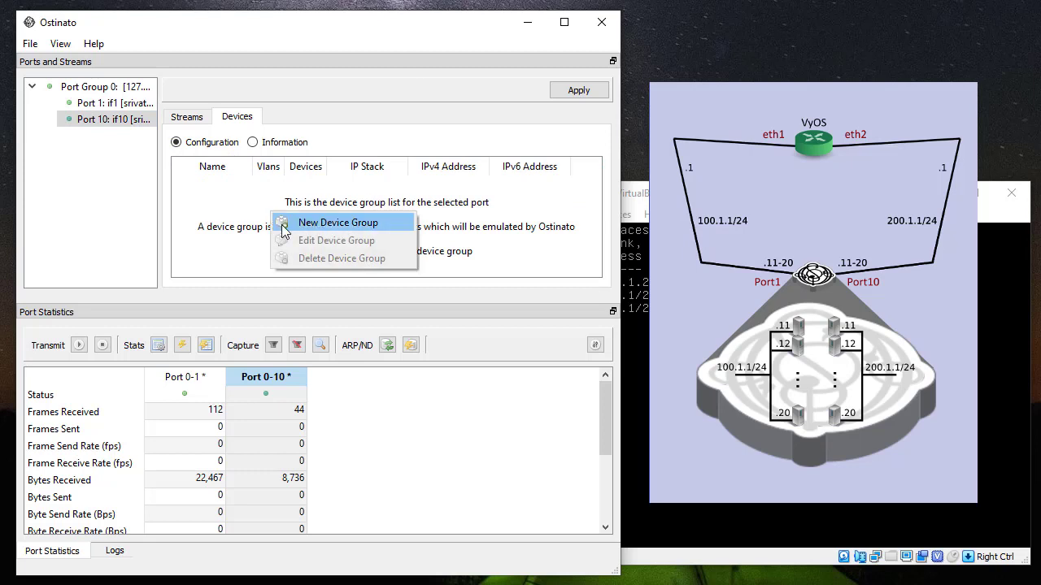
left_click(281, 223)
left_click(238, 192)
double_click(238, 195)
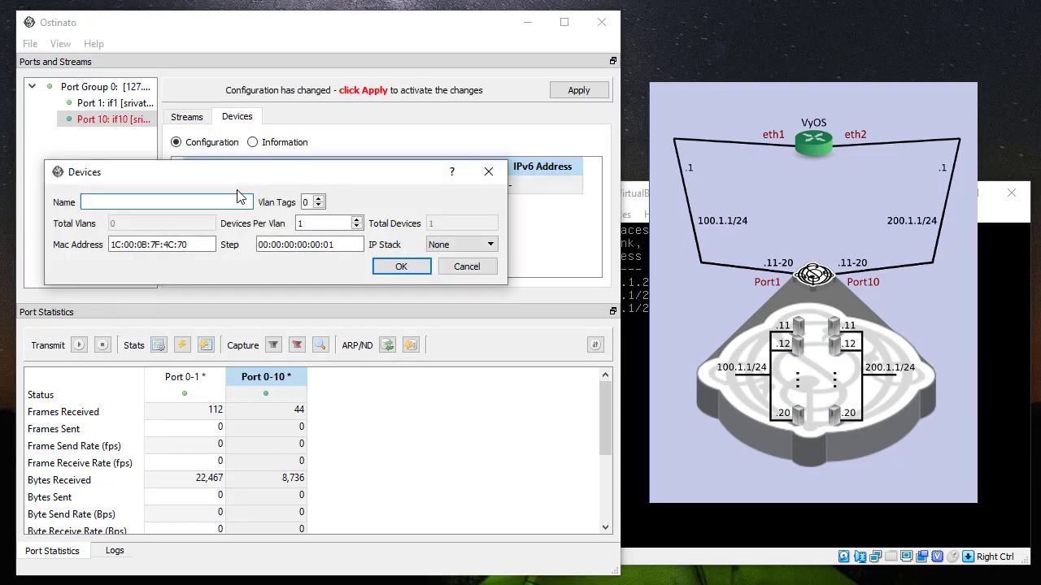
type("Subnet 200")
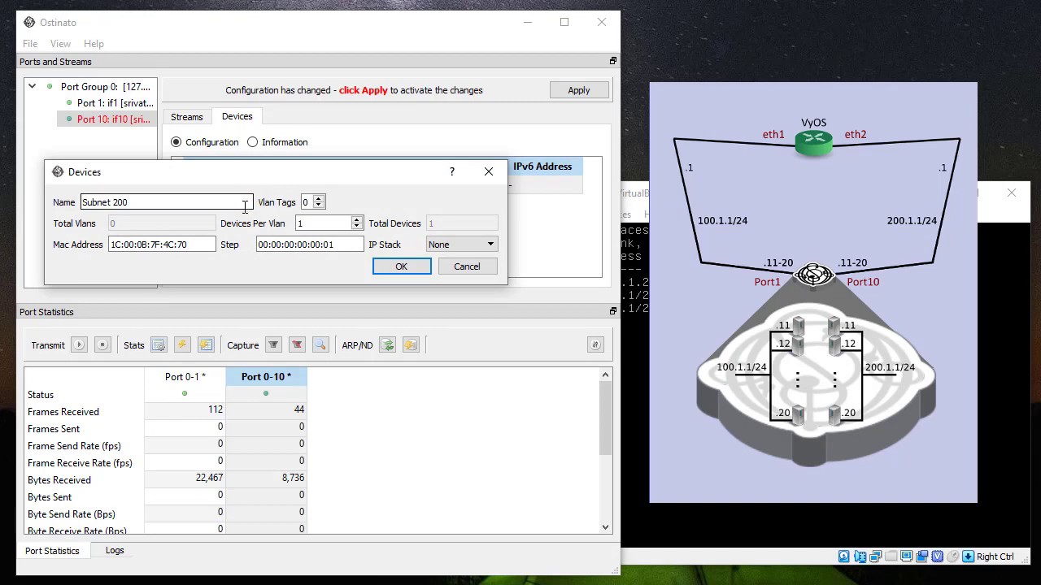
Step: Give Subnet 200 10 devices per VLAN and an IPv4 stack starting at 200.1.1.11, and apply the configuration
left_click(321, 224)
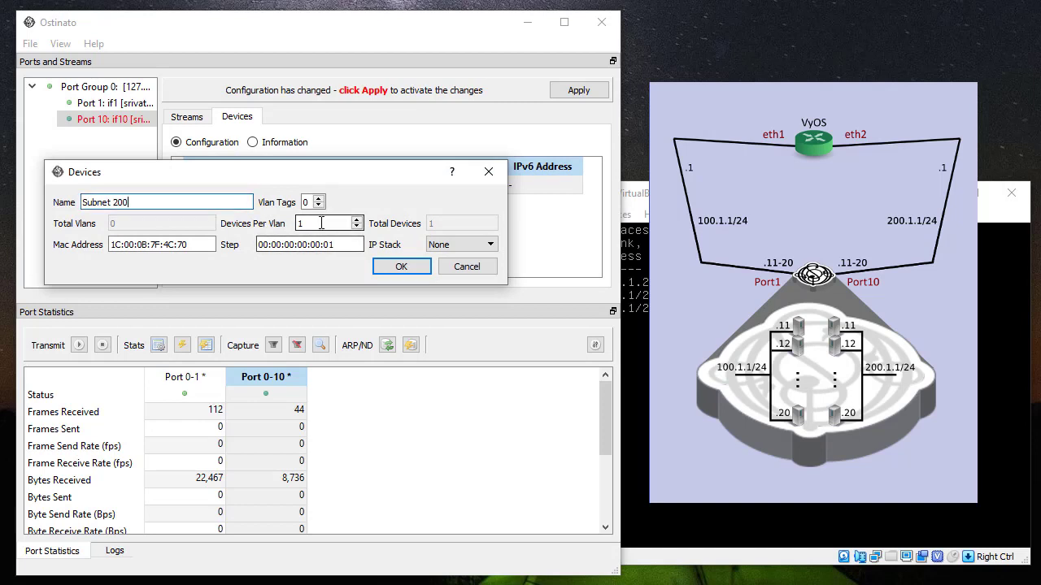
type("0")
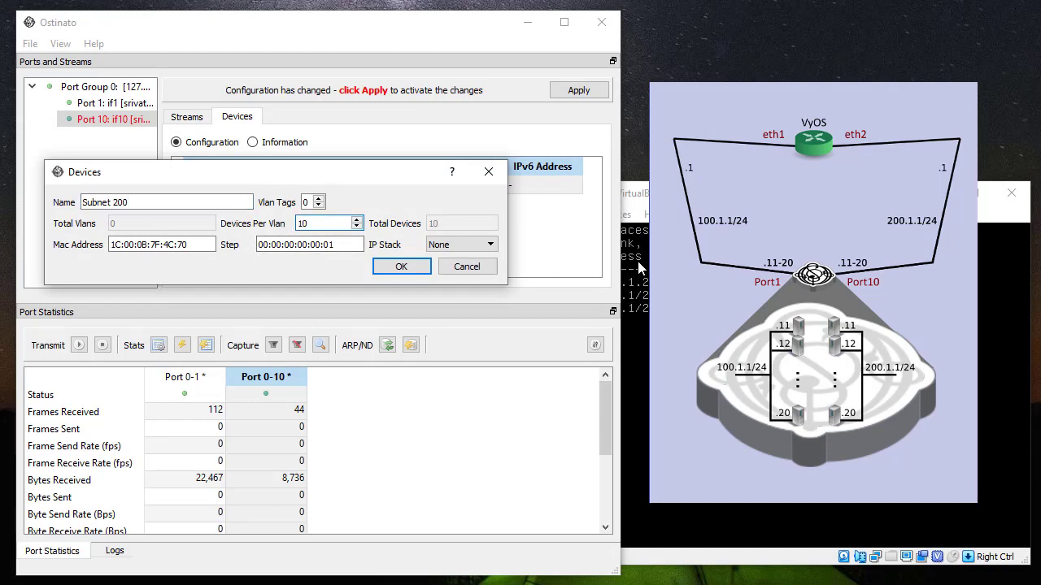
left_click(485, 246)
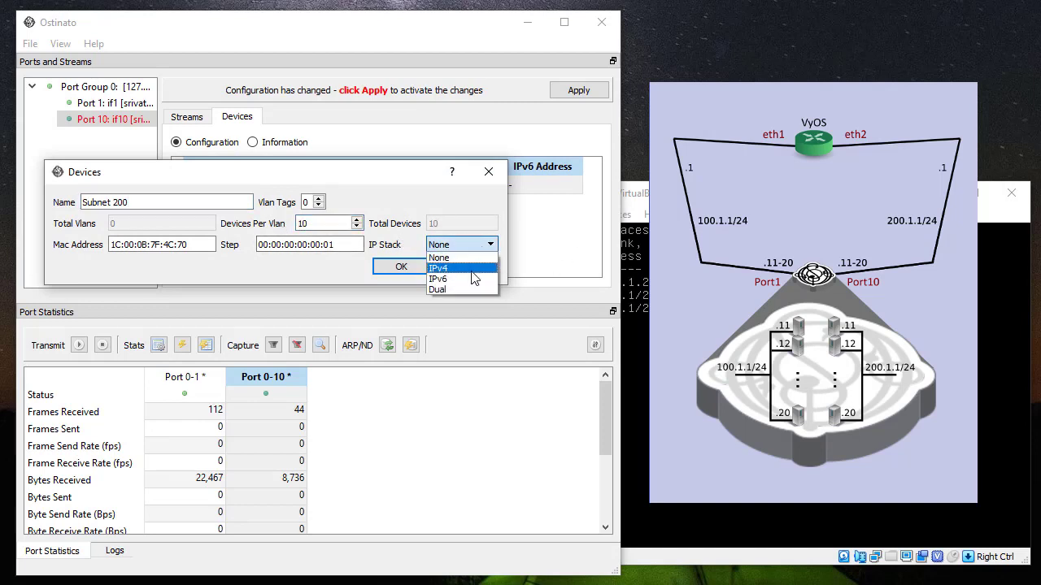
left_click(470, 268)
left_click_drag(199, 274, 92, 279)
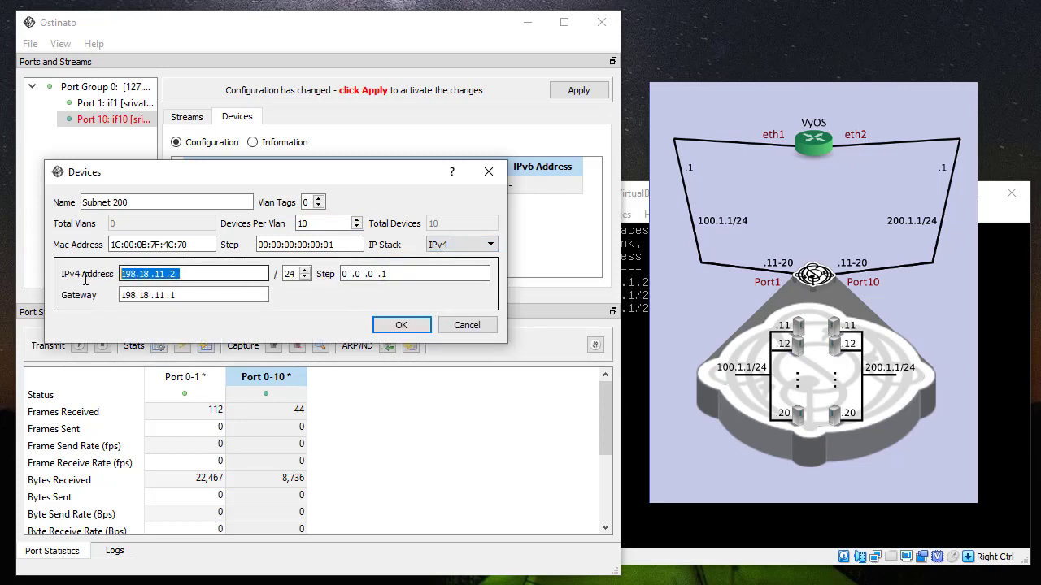
type("200.")
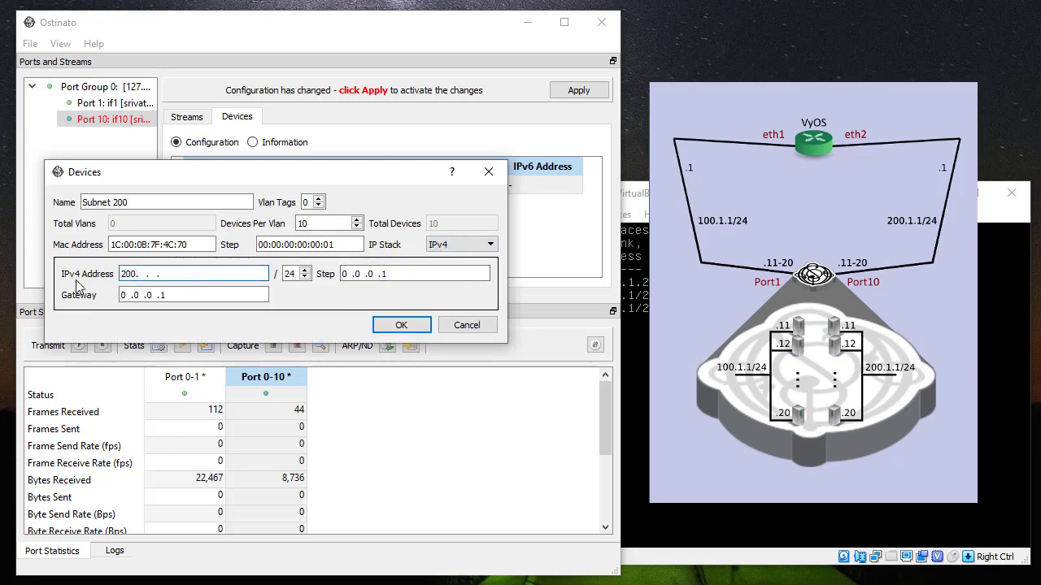
type("1 .1 .11")
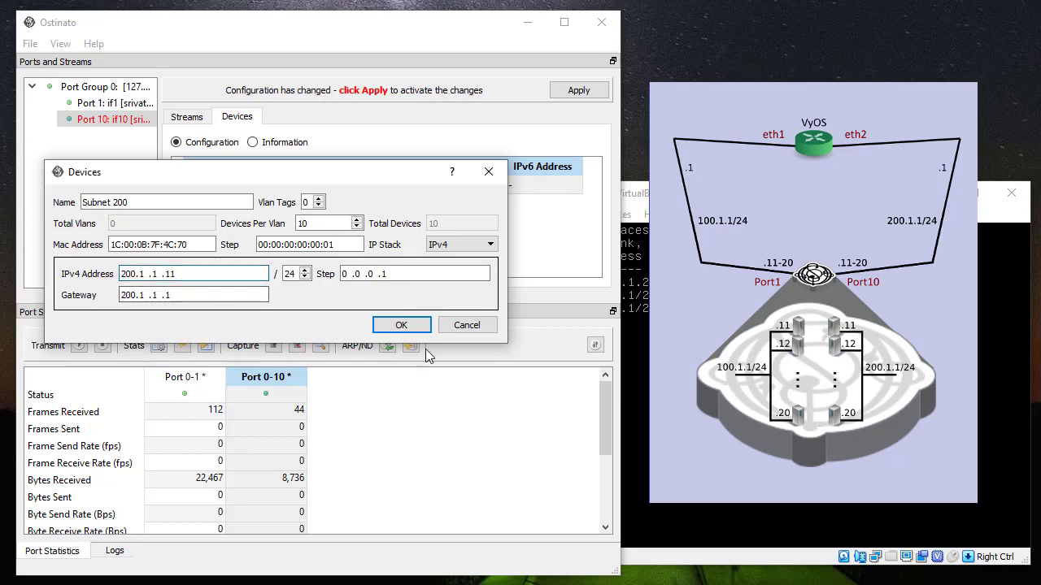
left_click(403, 326)
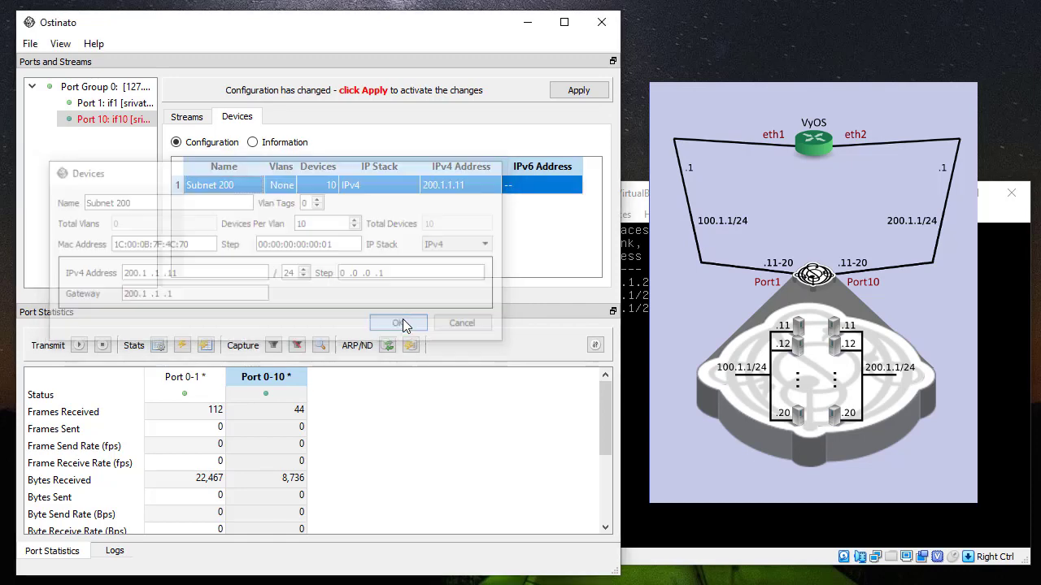
left_click(579, 91)
Step: Review the information list of emulated devices on Port 10 through to its last entry
left_click(298, 145)
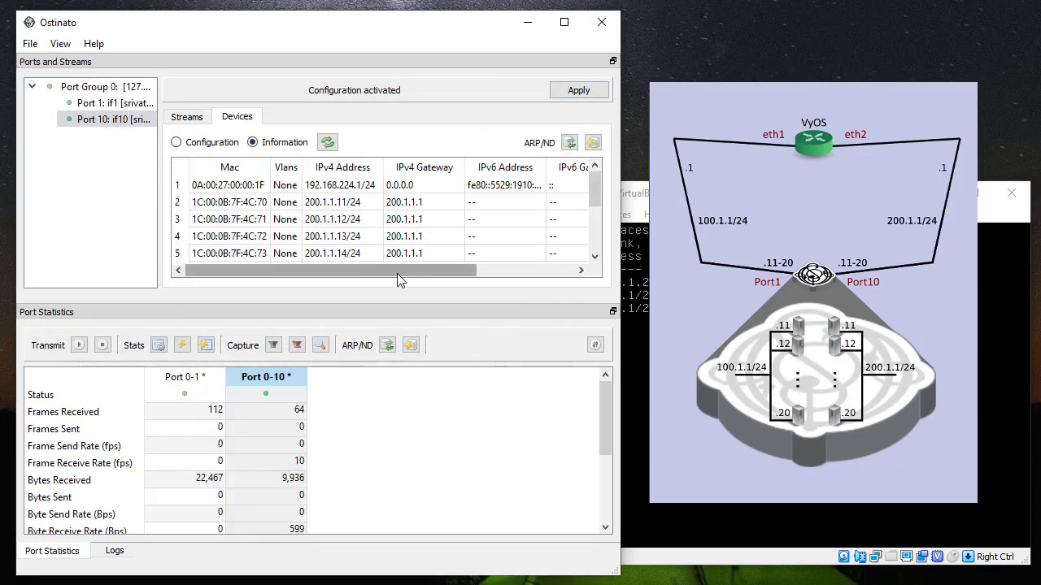
scroll(504, 209, "down", 2)
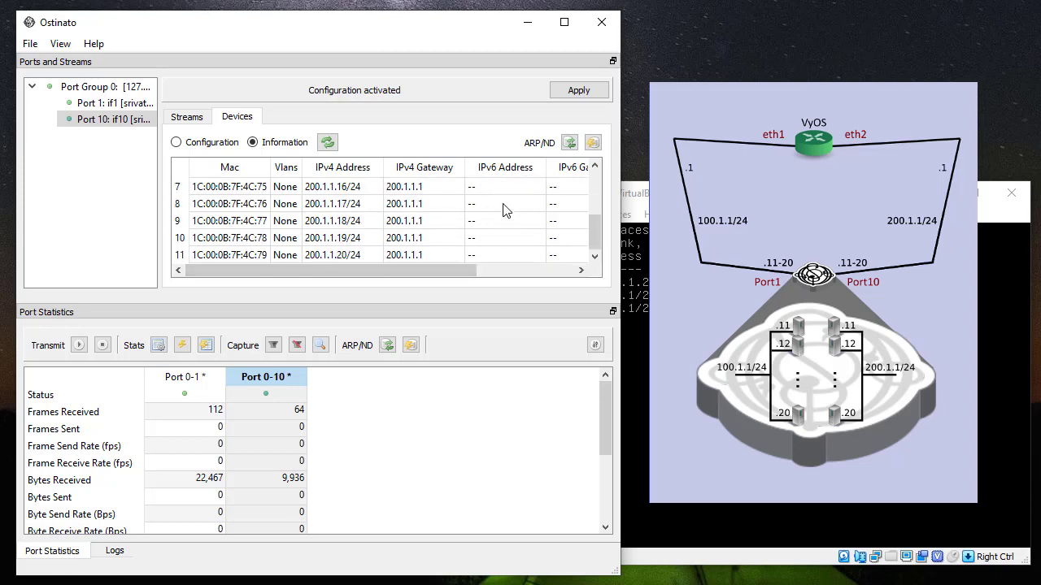
scroll(505, 210, "up", 2)
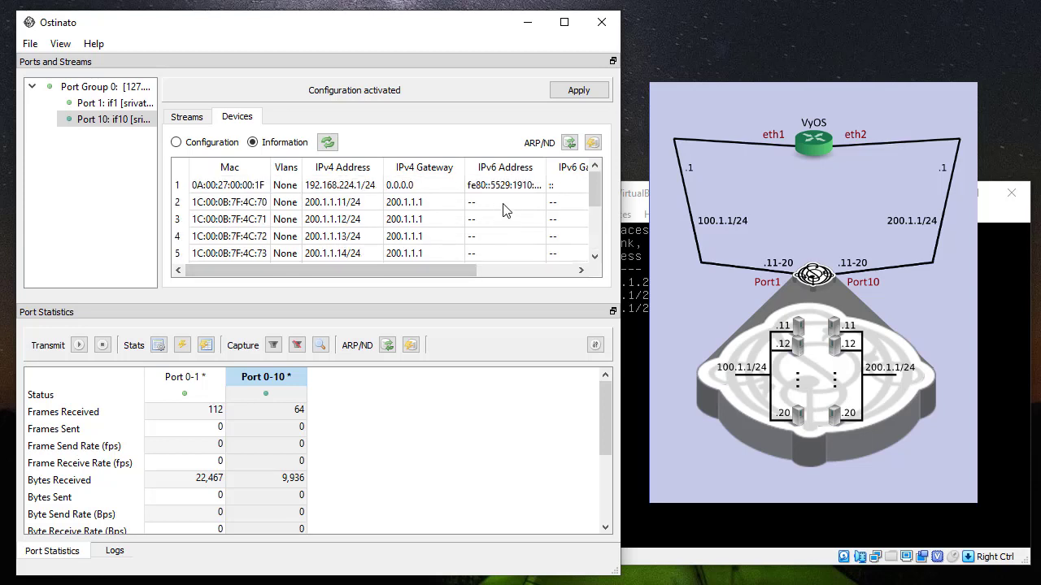
Step: Add a new stream on Port 1 using Ethernet II, IPv4 and UDP as its protocols
left_click(206, 25)
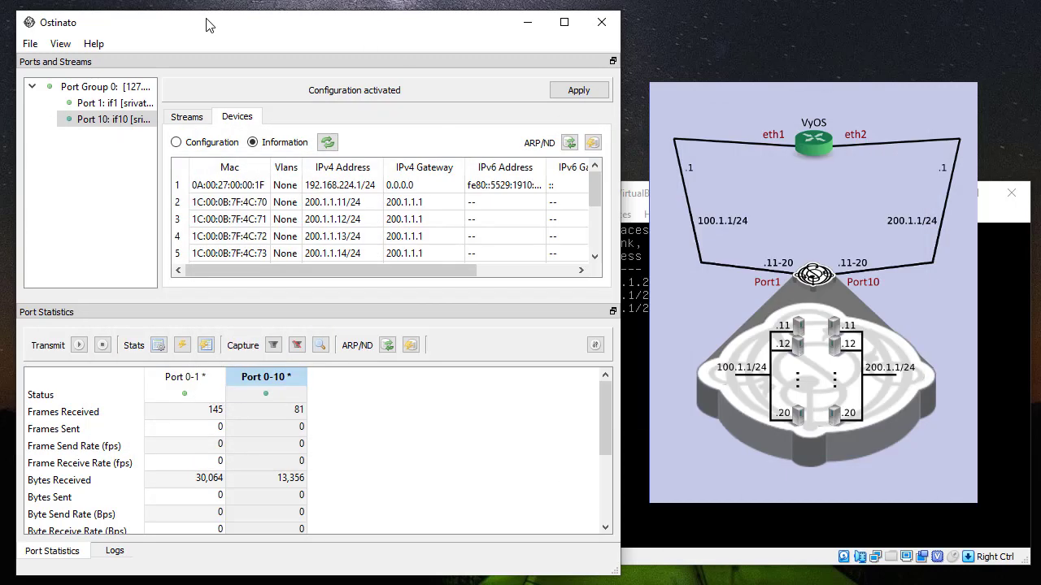
left_click(110, 104)
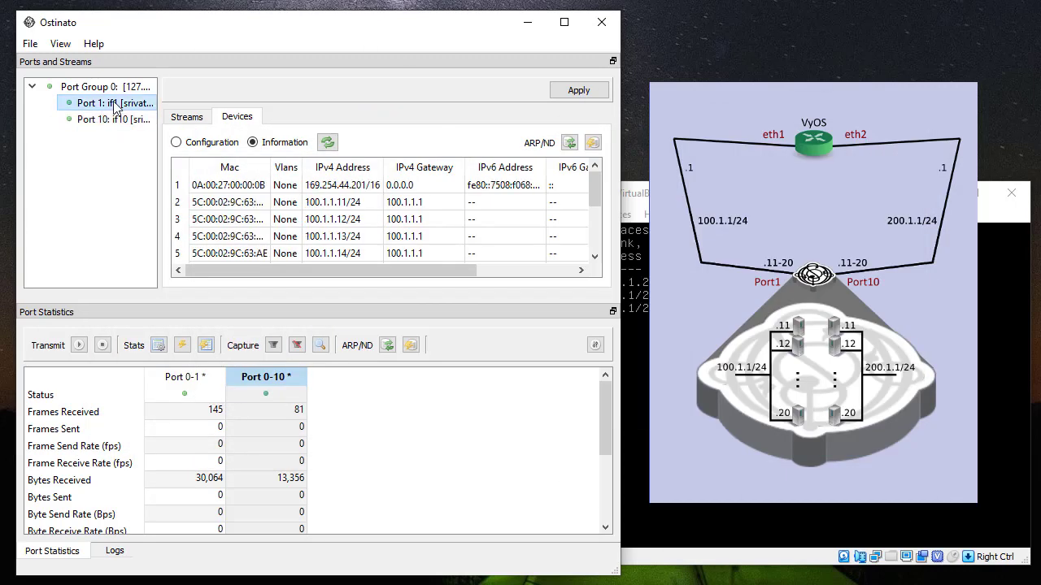
left_click(192, 120)
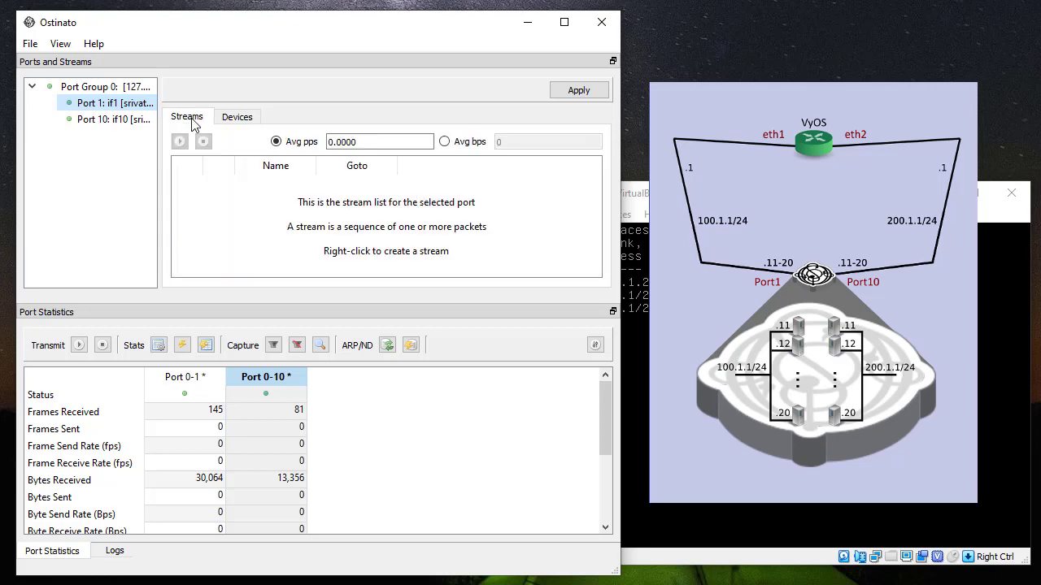
right_click(262, 200)
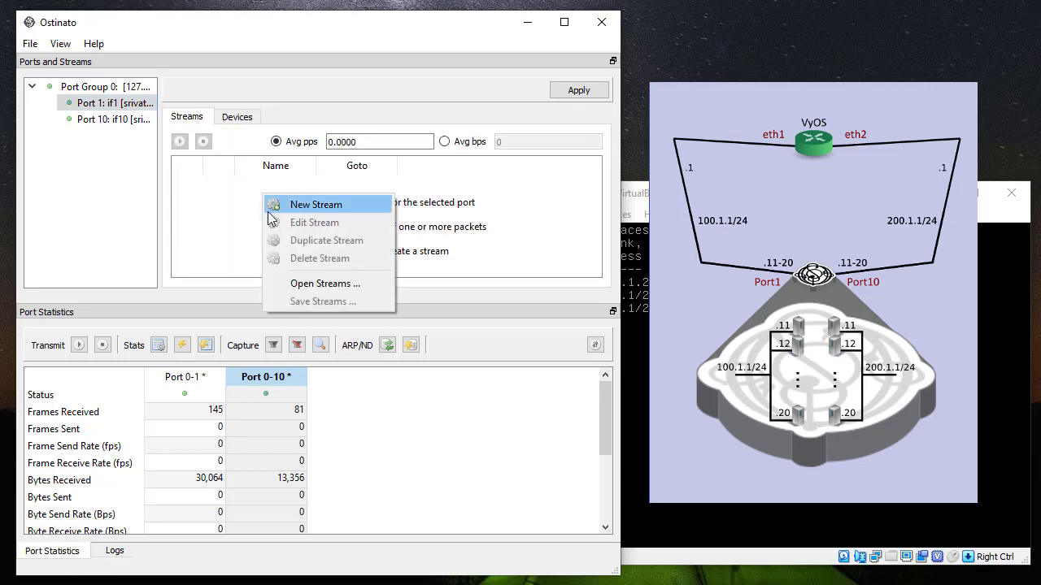
left_click(267, 212)
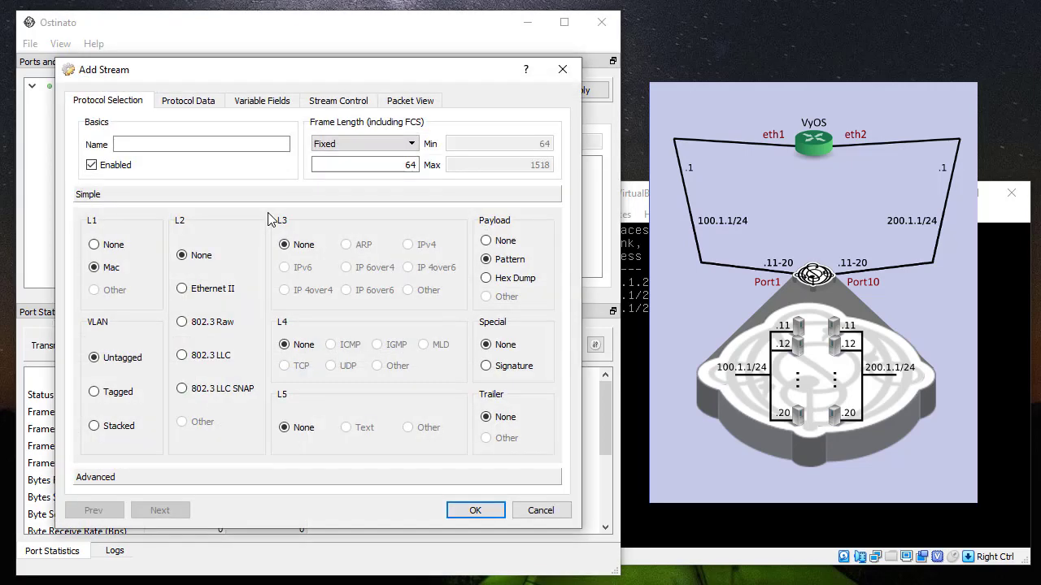
left_click(216, 288)
left_click(427, 248)
left_click(345, 370)
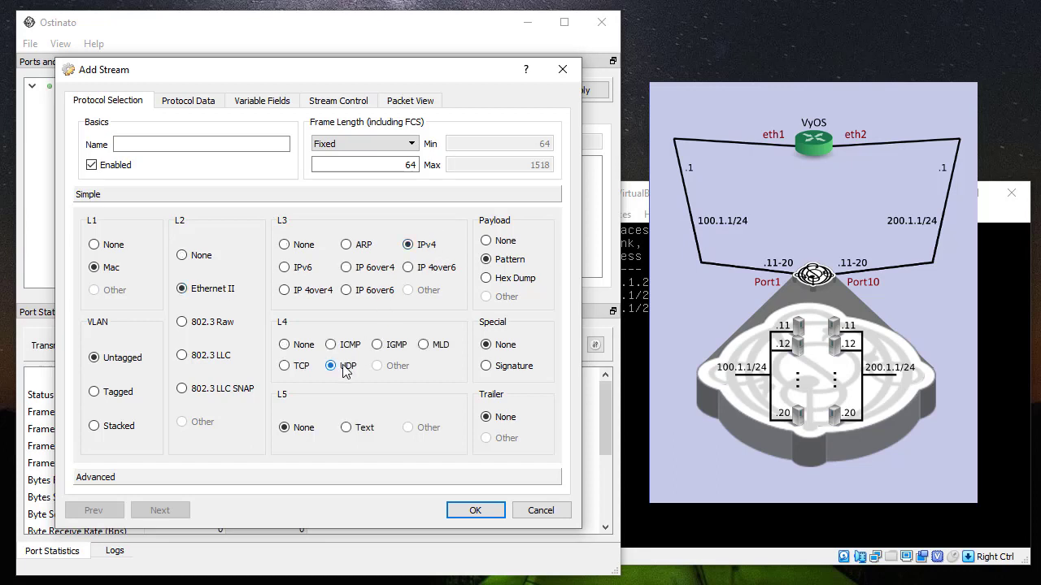
Step: Set the stream's IPv4 source to 100.1.1.11 in Increment Host mode with a count of 10
left_click(203, 104)
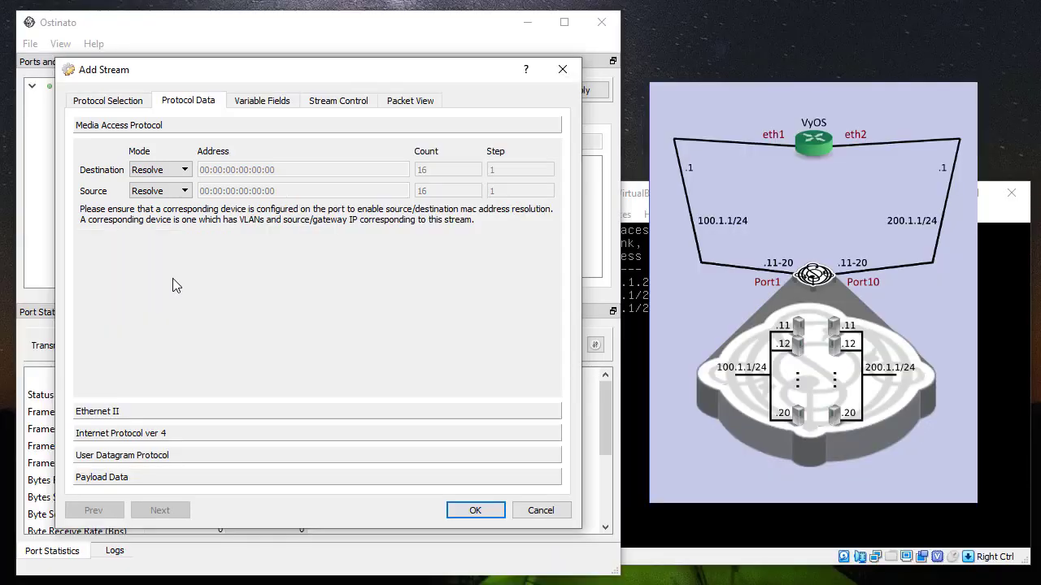
left_click(209, 432)
left_click_drag(189, 342, 248, 366)
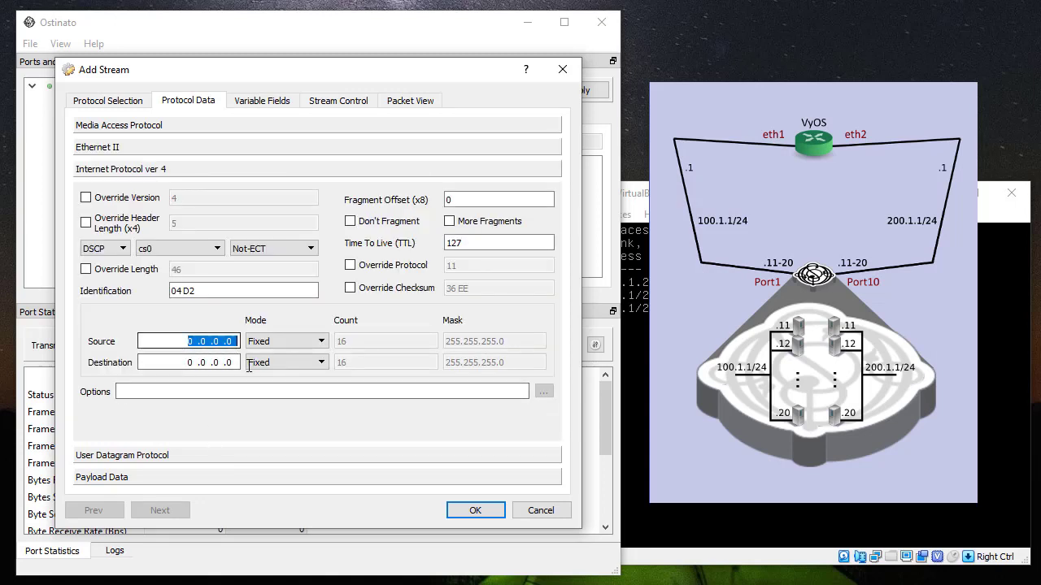
type("100.1 .1 .11")
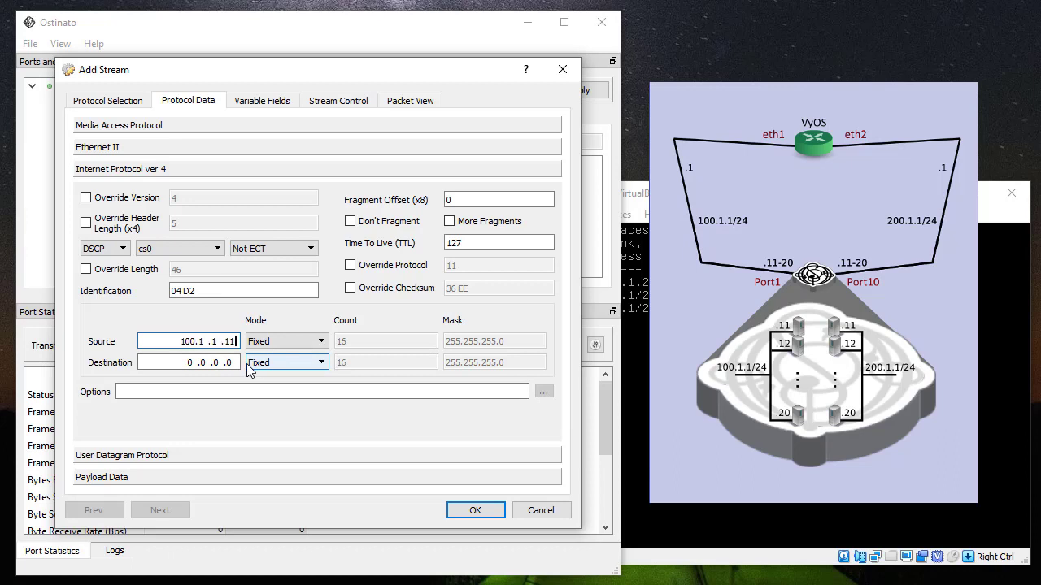
key("Tab")
key("Down")
key("Tab")
type("10")
Step: Set the stream's IPv4 destination to 200.1.1.11 in Increment Host mode with a count of 10
key("Tab")
key("Tab")
type("200.")
type("1 .1 .11")
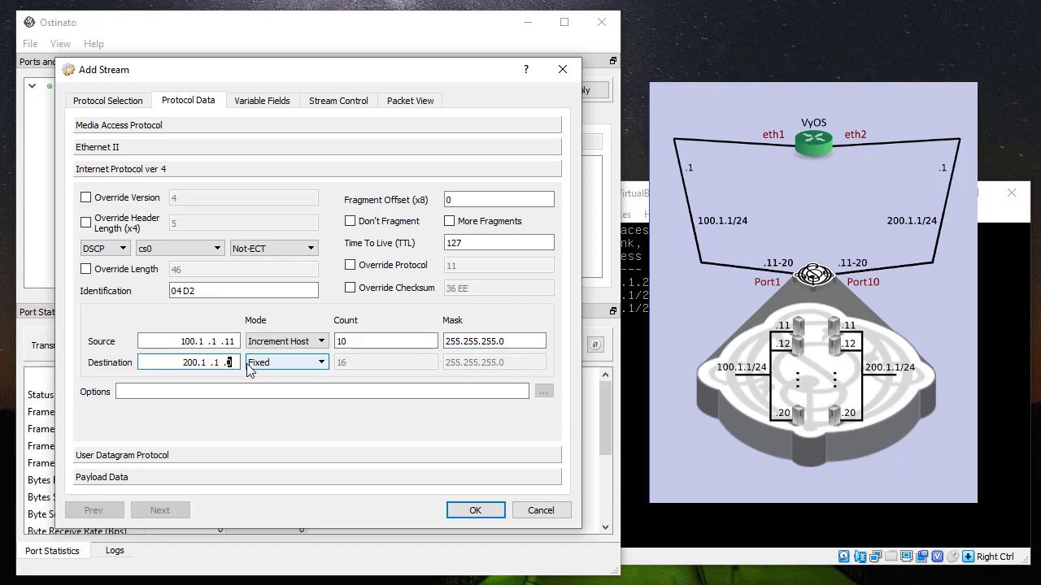
key("Tab")
key("Down")
key("Tab")
type("10")
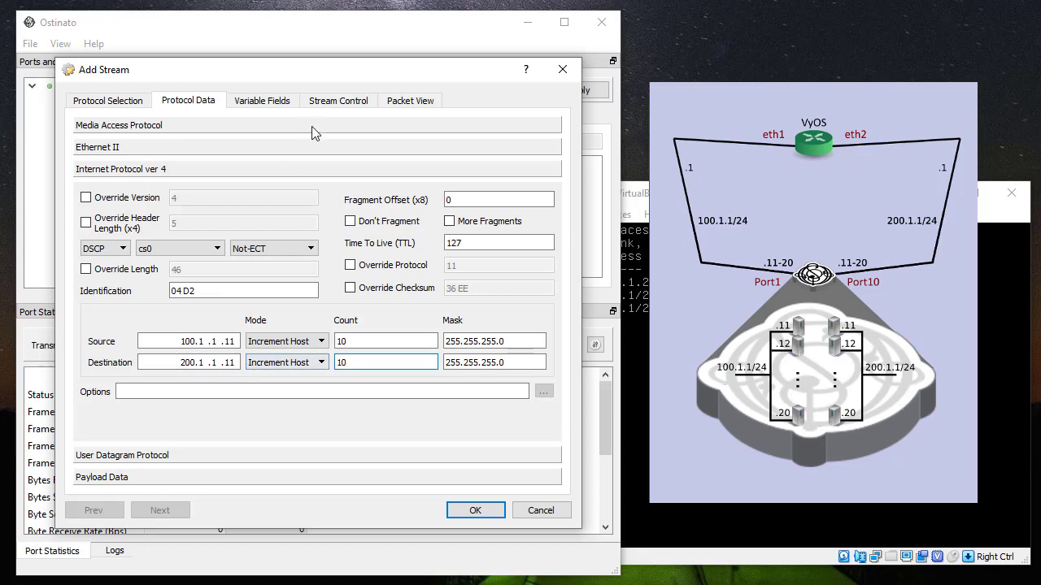
Step: Set the Port 1 stream to 100 packets per second, looping with Goto First, and apply the port's configuration
left_click(340, 99)
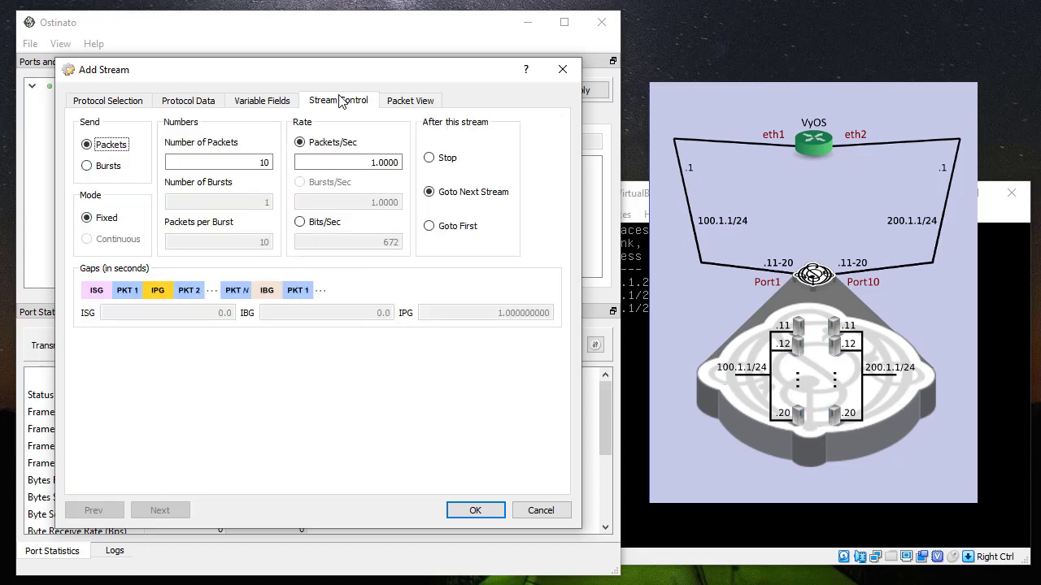
left_click_drag(332, 163, 411, 163)
type("100")
left_click(465, 230)
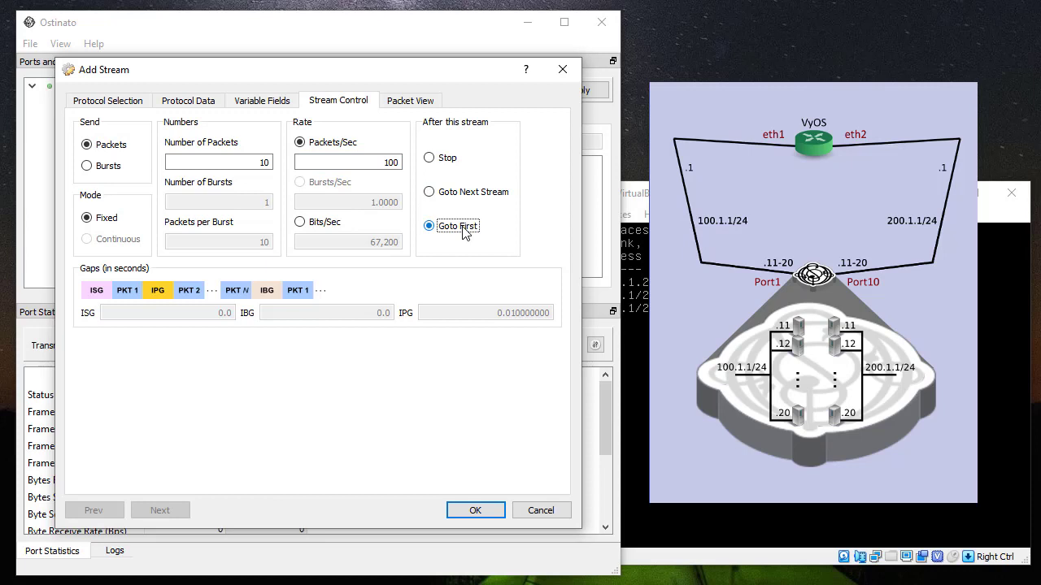
left_click(467, 510)
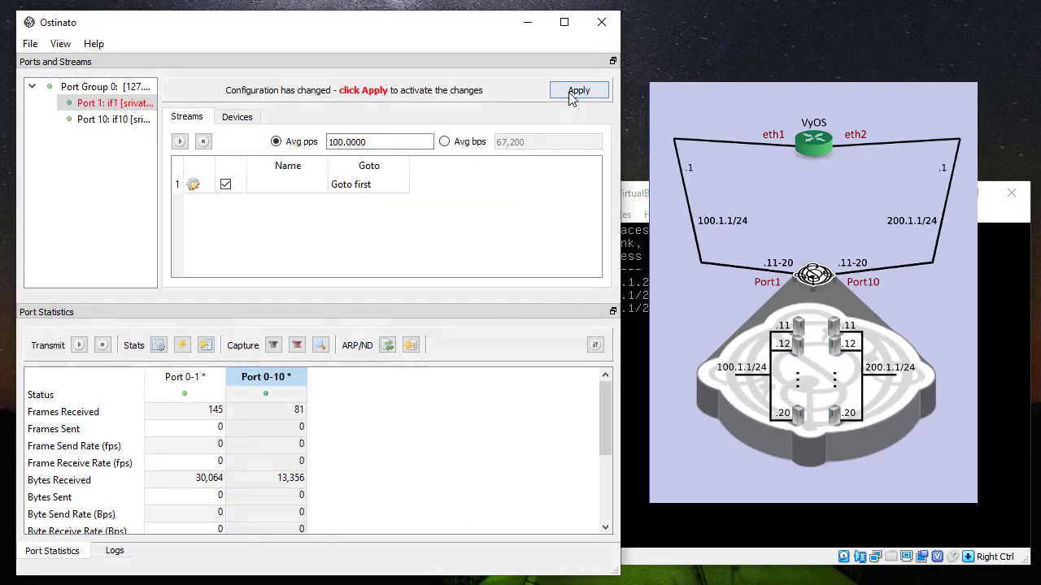
left_click(574, 92)
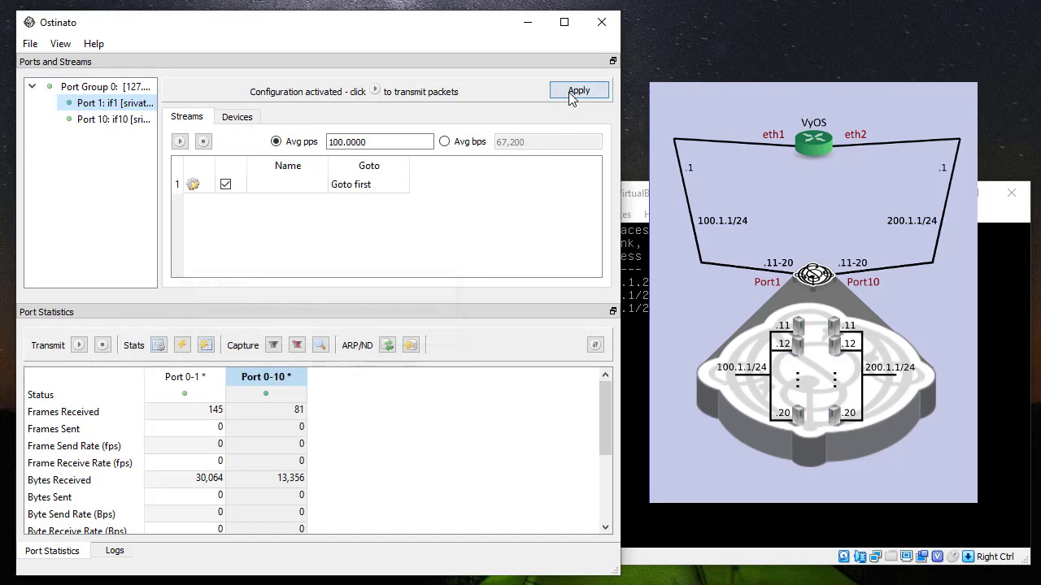
Step: Add a new stream on Port 10 using Ethernet II, IPv4 and UDP as its protocols
left_click(106, 119)
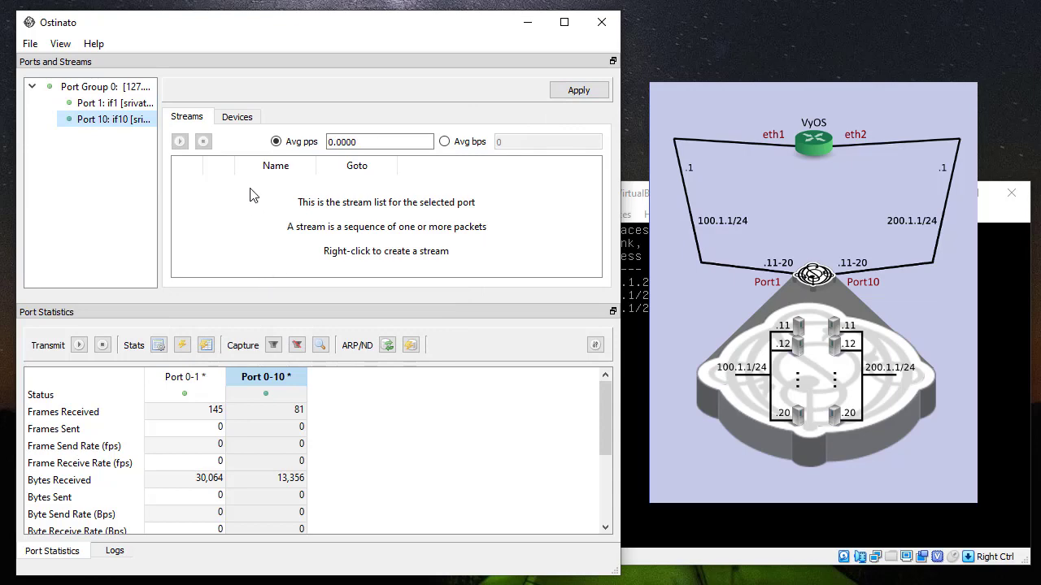
right_click(252, 209)
left_click(262, 217)
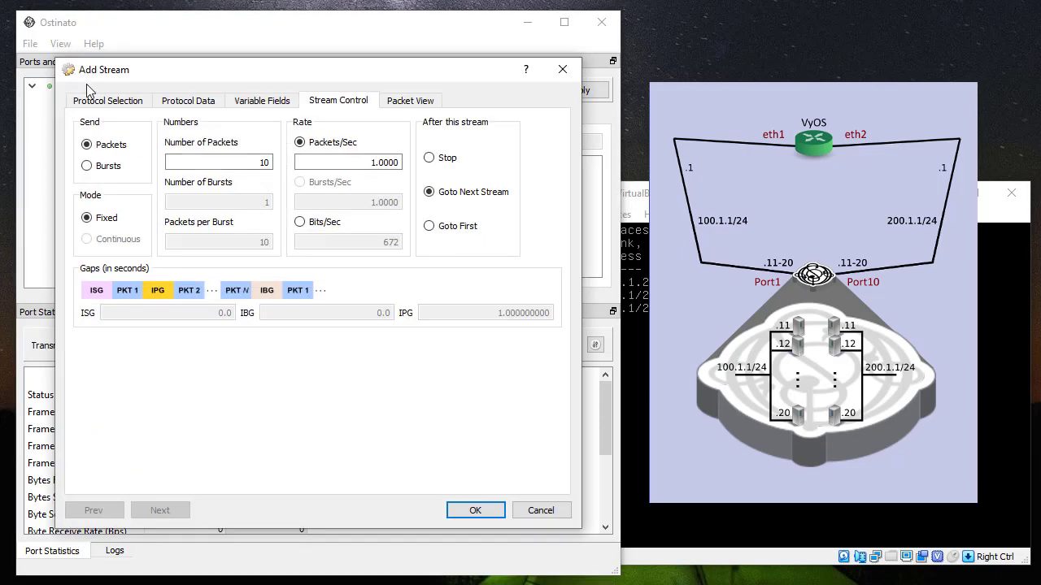
left_click(108, 101)
left_click(182, 289)
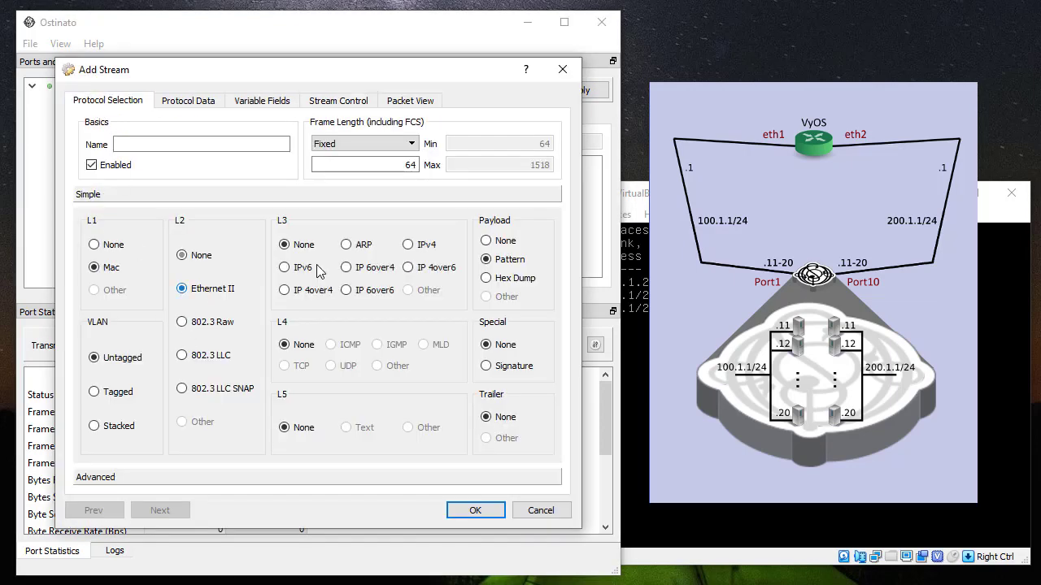
left_click(412, 244)
left_click(344, 367)
Step: Set the Port 10 stream's IPv4 source to 200.1.1.11 in Increment Host mode with a count of 10
left_click(191, 103)
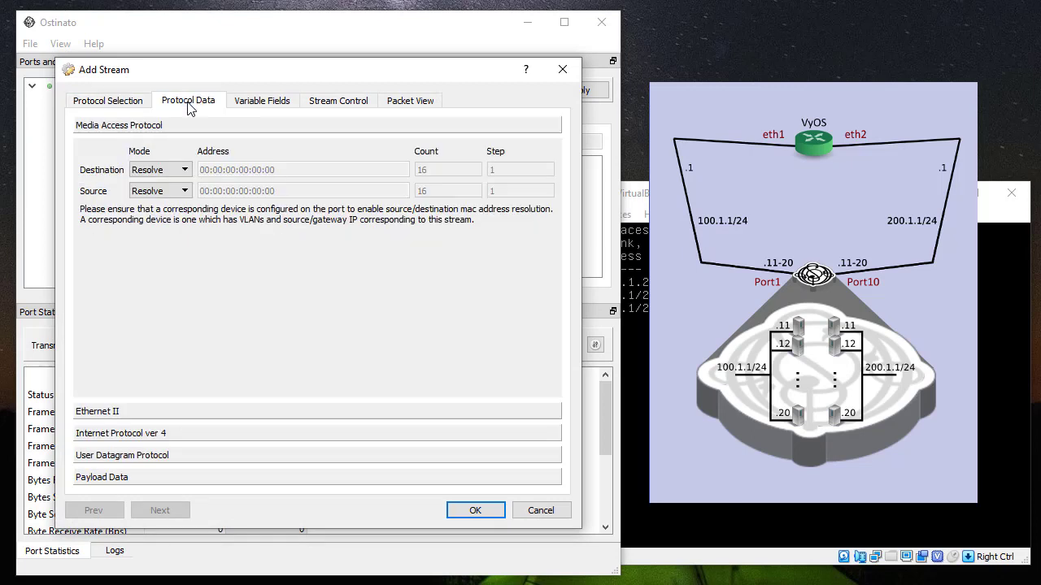
left_click(227, 438)
left_click_drag(188, 342, 240, 353)
type("200.1.1.11")
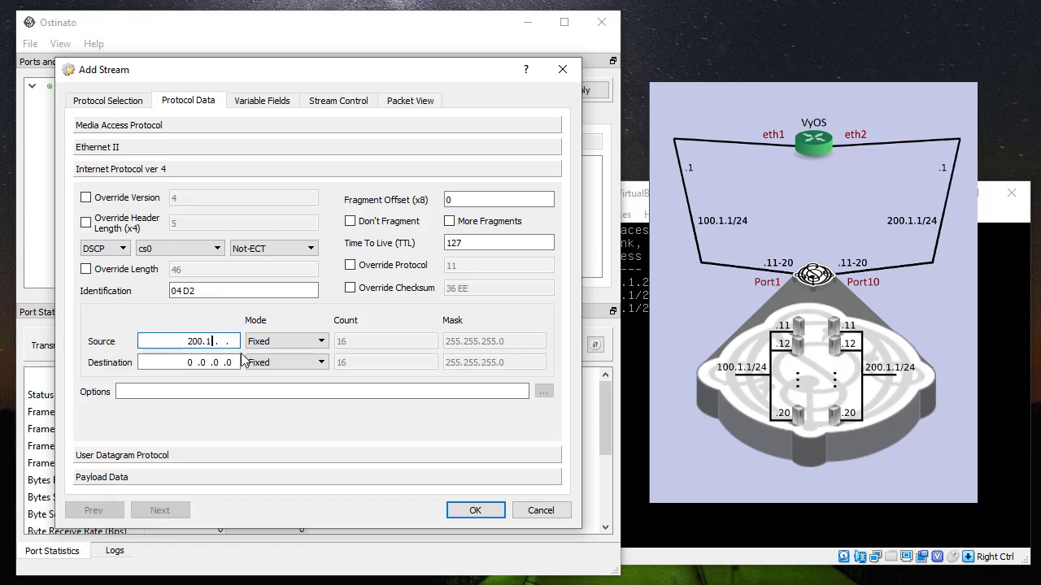
key("Tab")
key("Down")
key("Tab")
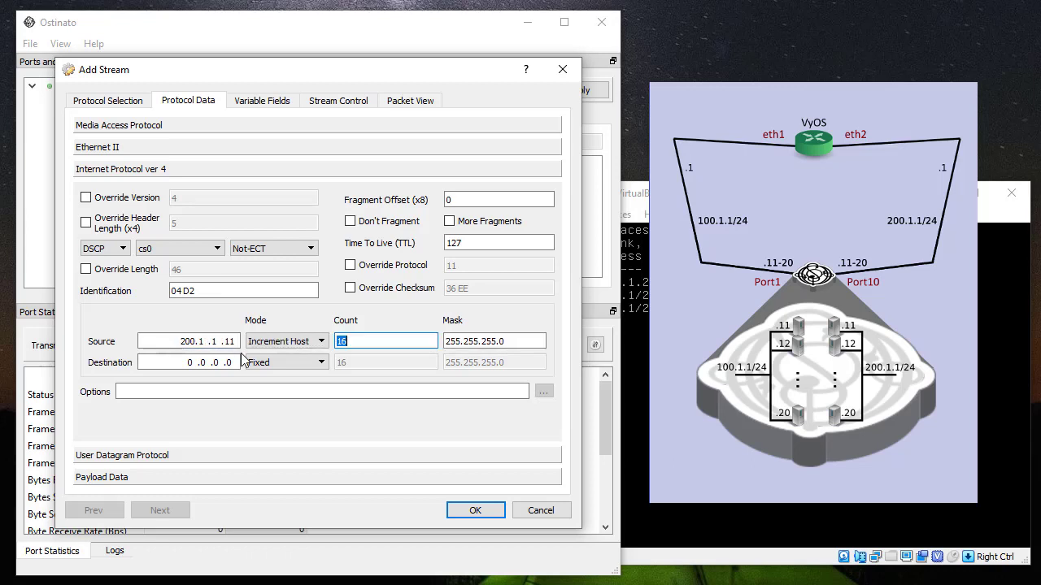
type("10")
Step: Set the Port 10 stream's IPv4 destination to 100.1.1.11 in Increment Host mode with a count of 10
key("Tab")
key("Tab")
type("100.1 ")
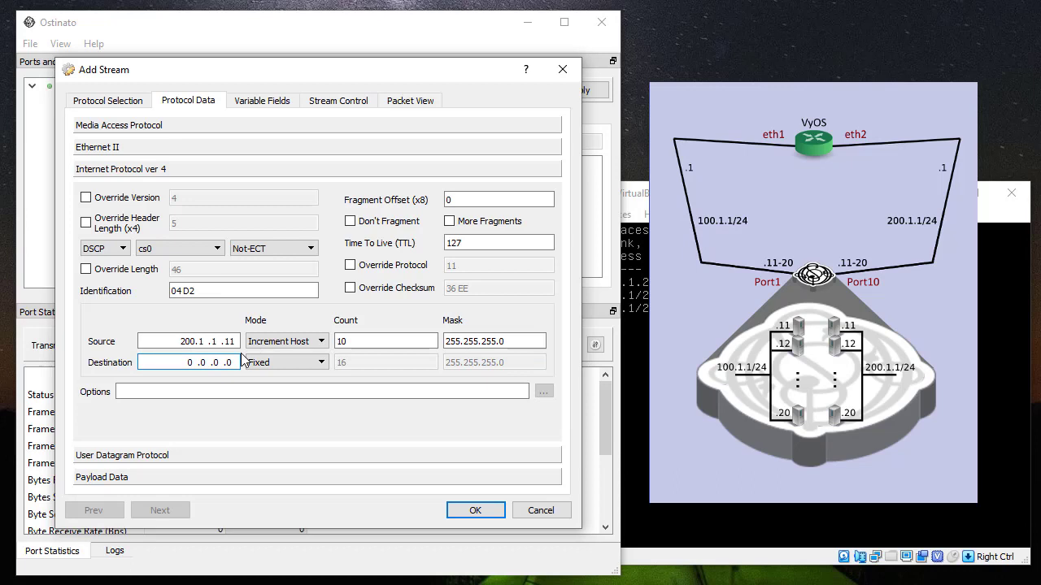
type(".1 .11")
key("Tab")
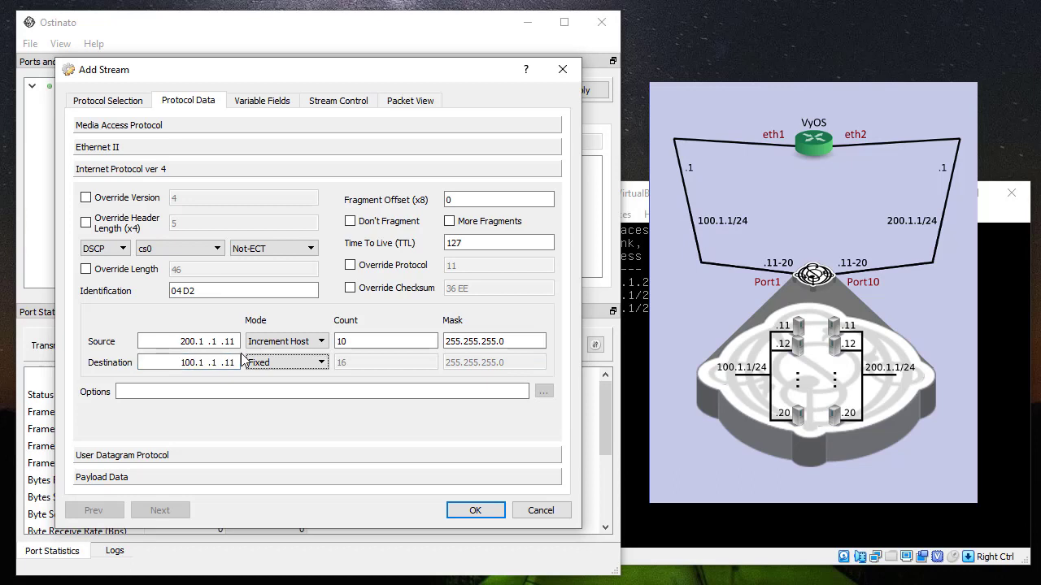
key("Down")
key("Tab")
type("10")
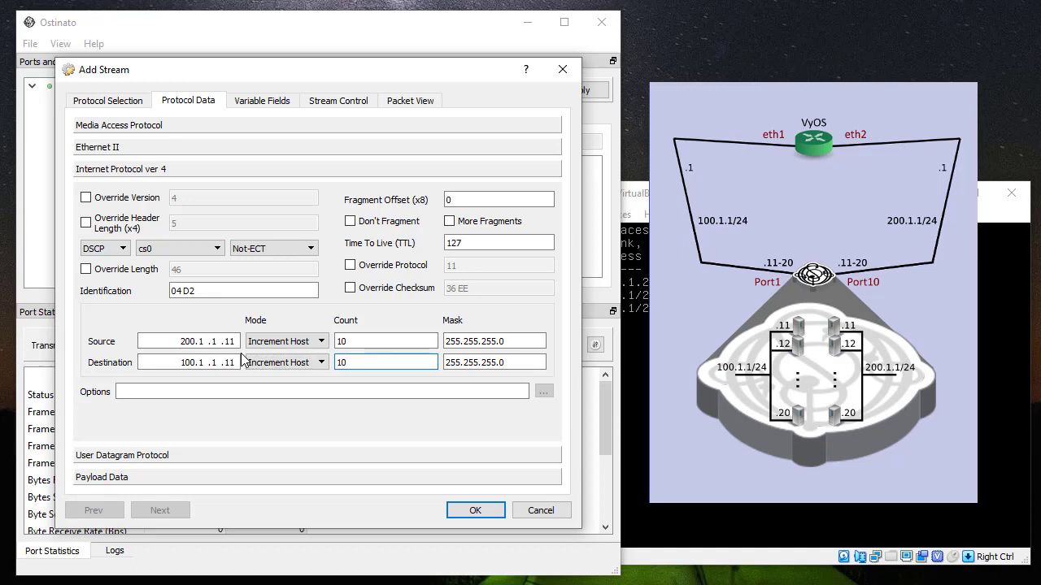
Step: Set the Port 10 stream to 200 packets per second, looping with Goto First, and apply the port's configuration
left_click(370, 104)
left_click_drag(368, 161, 439, 165)
type("200")
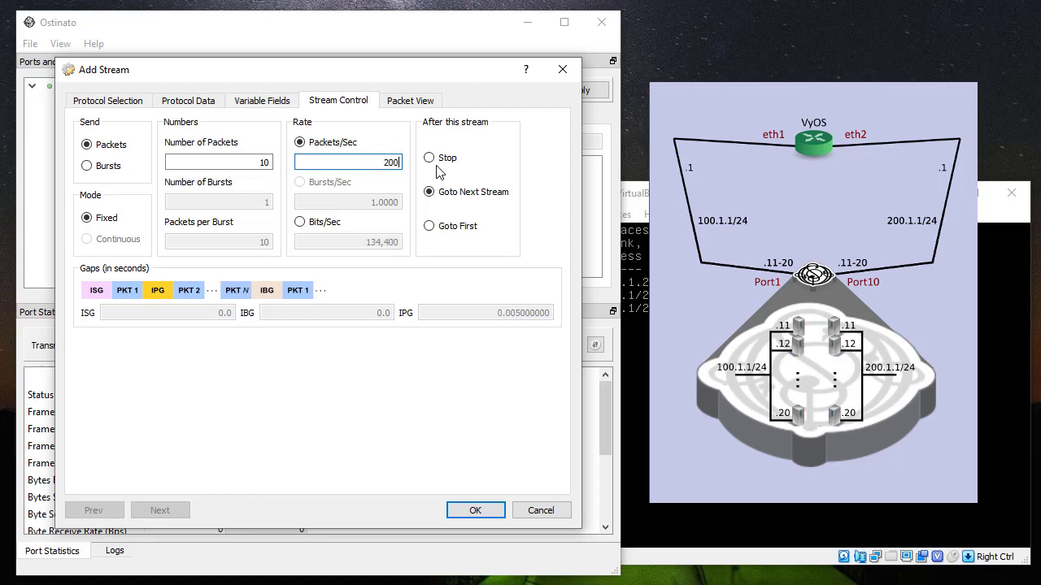
left_click(454, 227)
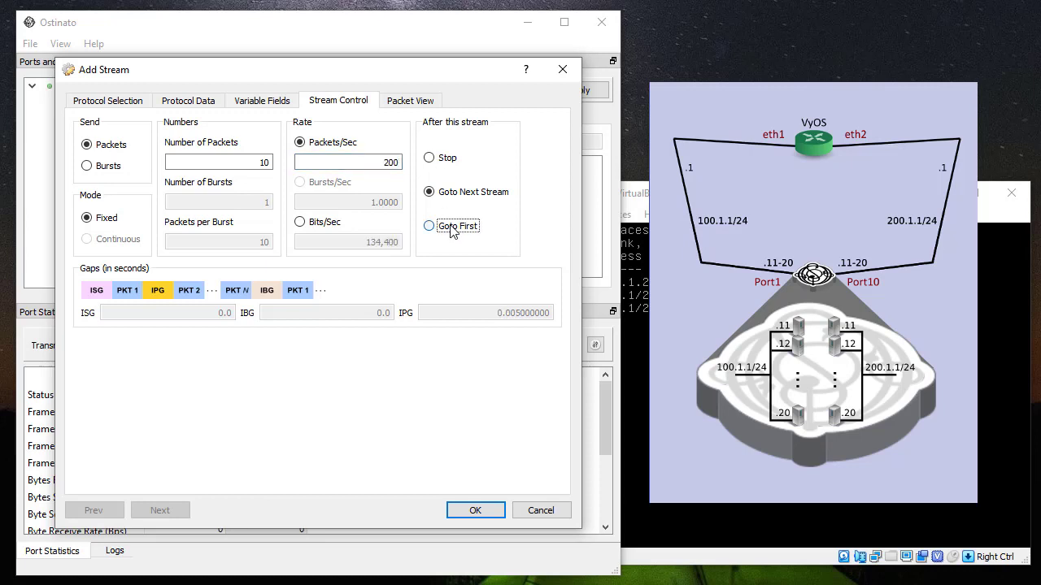
left_click(472, 512)
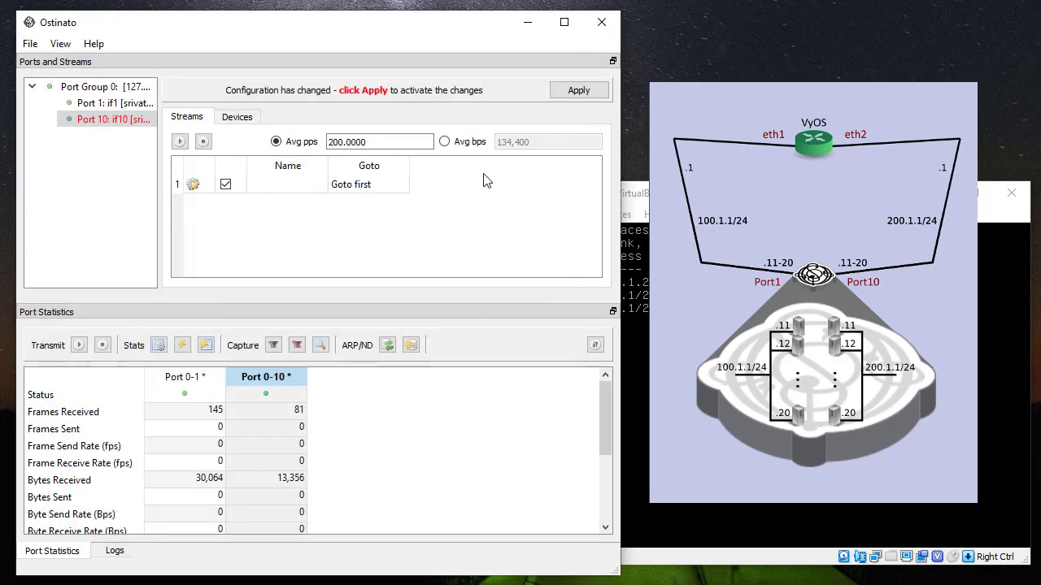
left_click(554, 95)
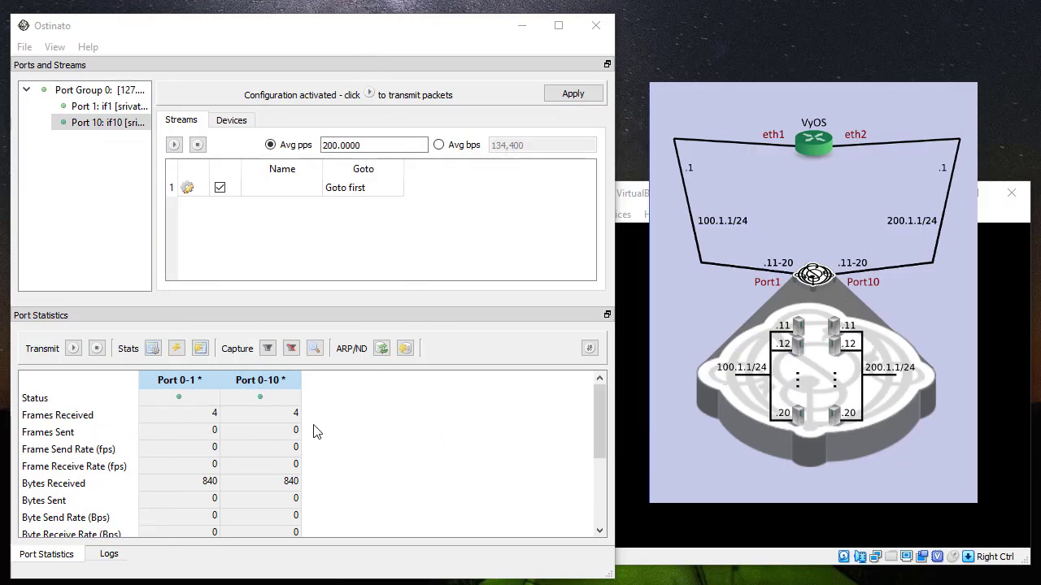
Step: Clear the statistics of Port 0-1 and Port 0-10 and start transmitting on both ports
left_click_drag(185, 379, 238, 378)
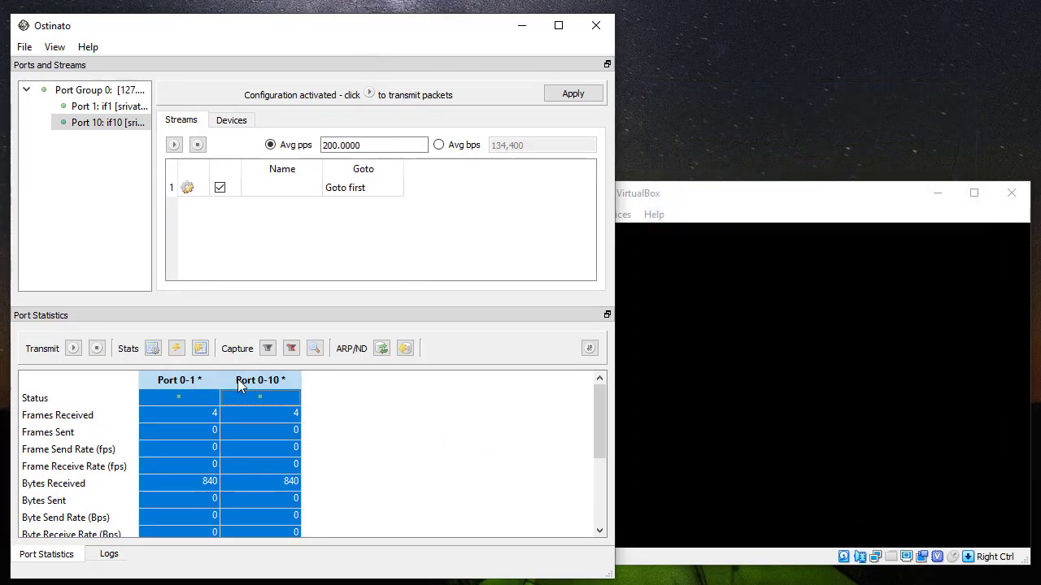
left_click(177, 348)
left_click(88, 352)
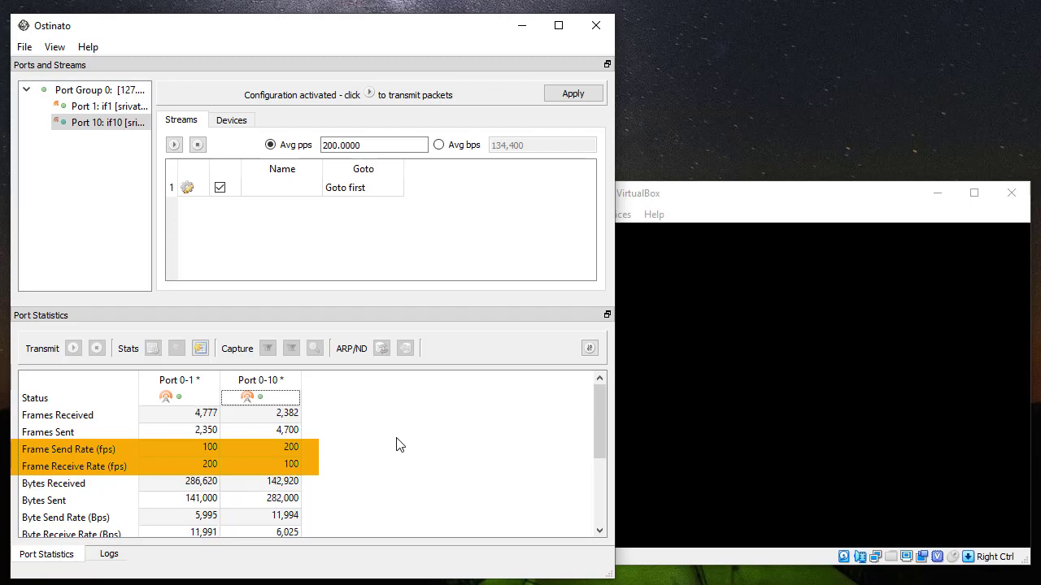
Step: Switch to the VyOS console in VirtualBox and run "monitor interfaces" to watch the router's traffic rates
left_click(701, 197)
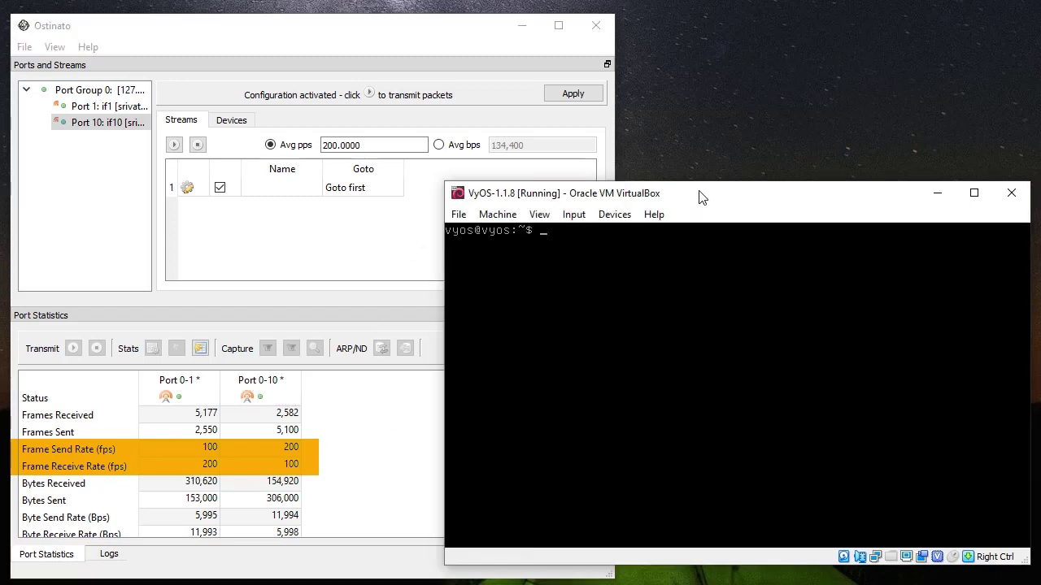
type("monitor inter")
key("Tab")
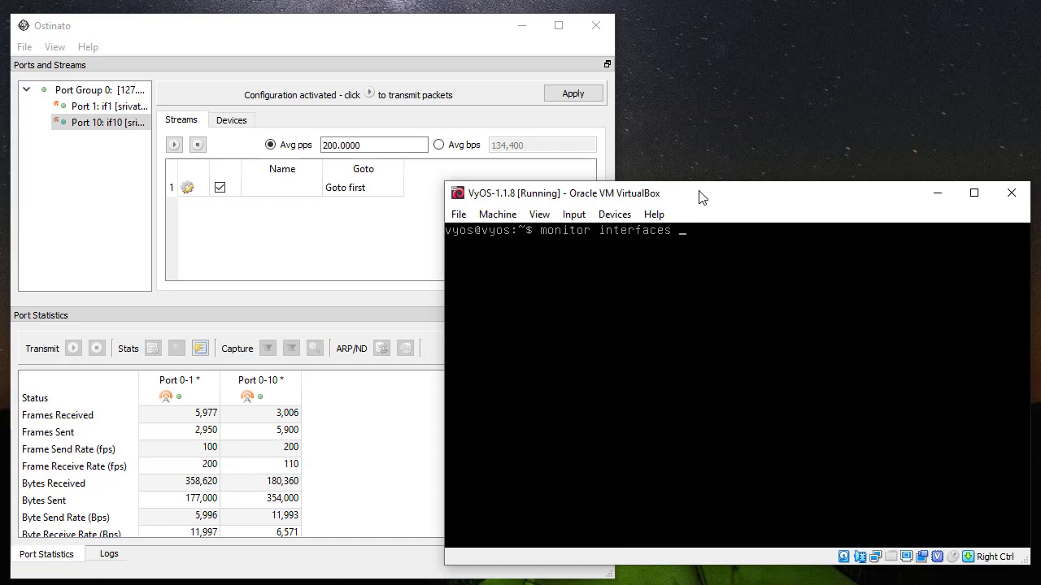
key("Return")
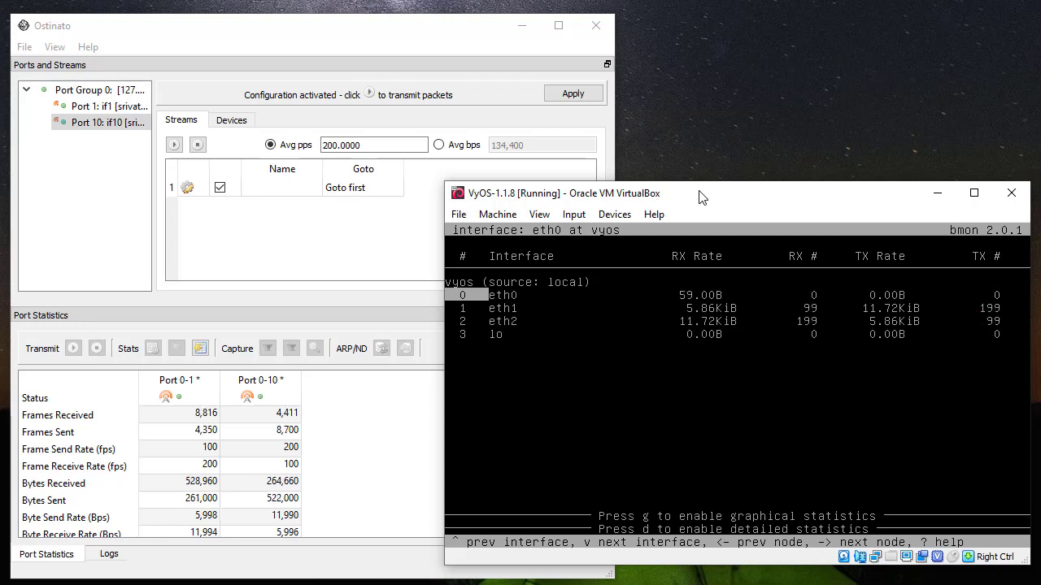
Step: Quit the interface monitor and clear the VyOS screen with "clear console"
key("q")
key("y")
key("Return")
type("clear console")
key("Return")
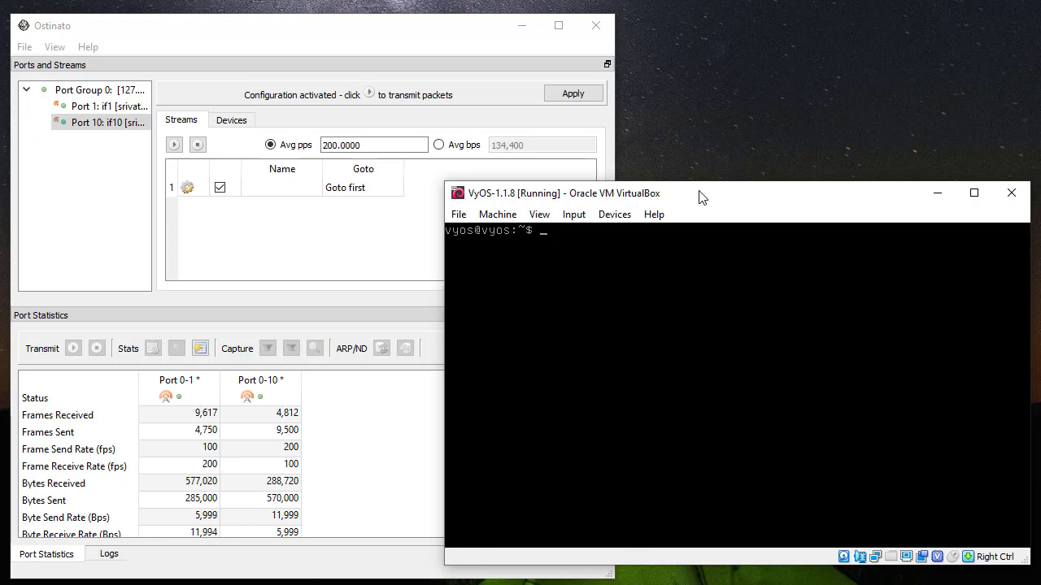
Step: Switch back to Ostinato, capture packets briefly on Port 0-10 and view the capture in Wireshark
left_click(308, 33)
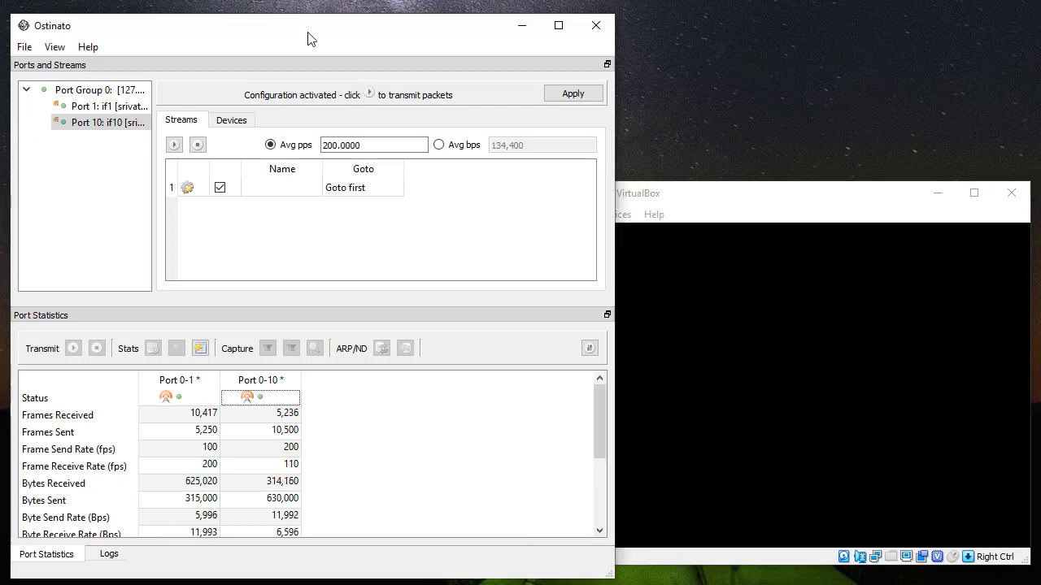
left_click(248, 382)
left_click(267, 348)
left_click(289, 349)
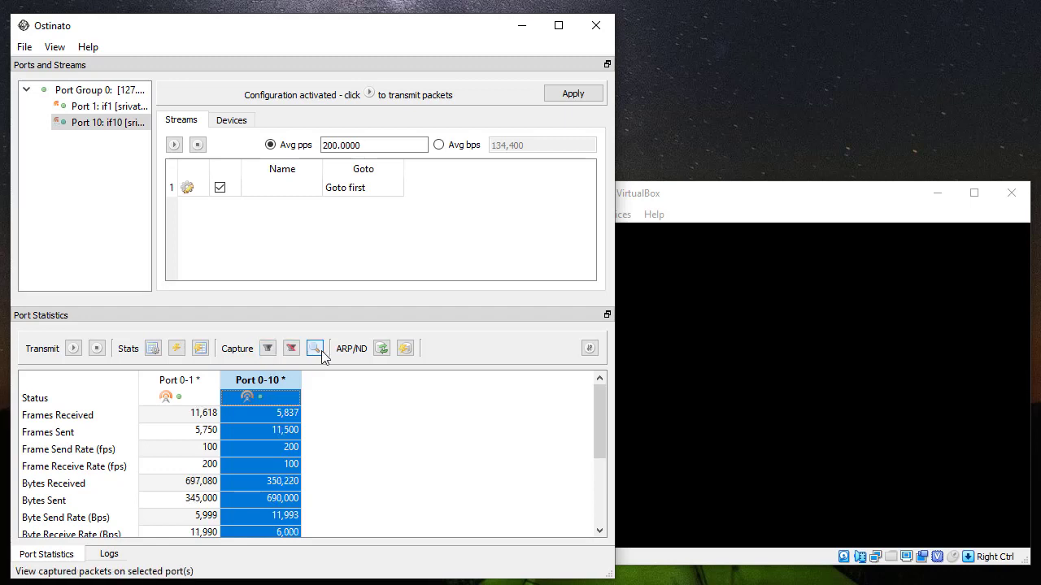
left_click(316, 348)
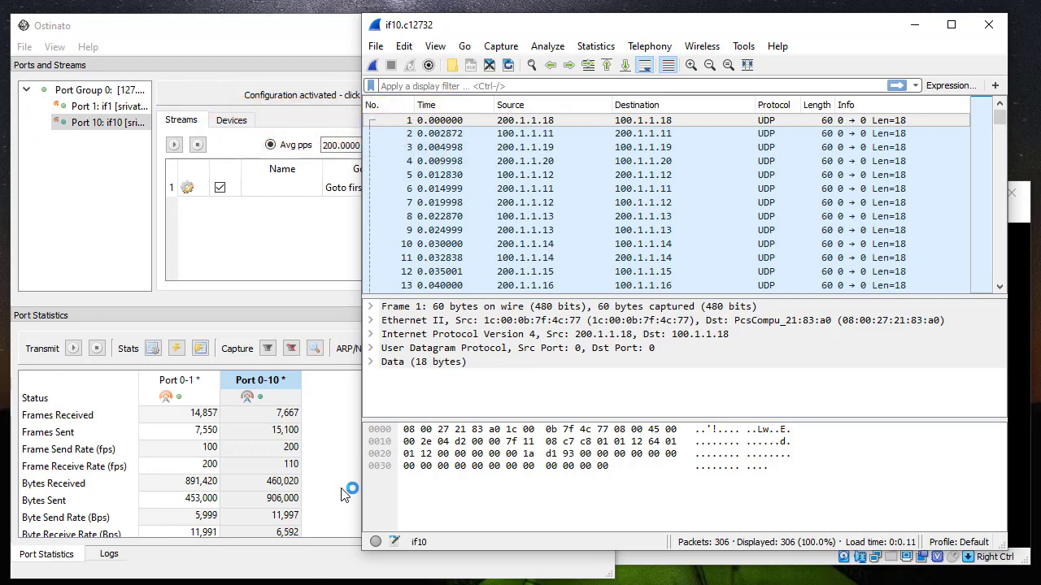
Step: Examine the Ethernet II header and IPv4 time to live of the first captured packet, and compare with the second packet
left_click(521, 325)
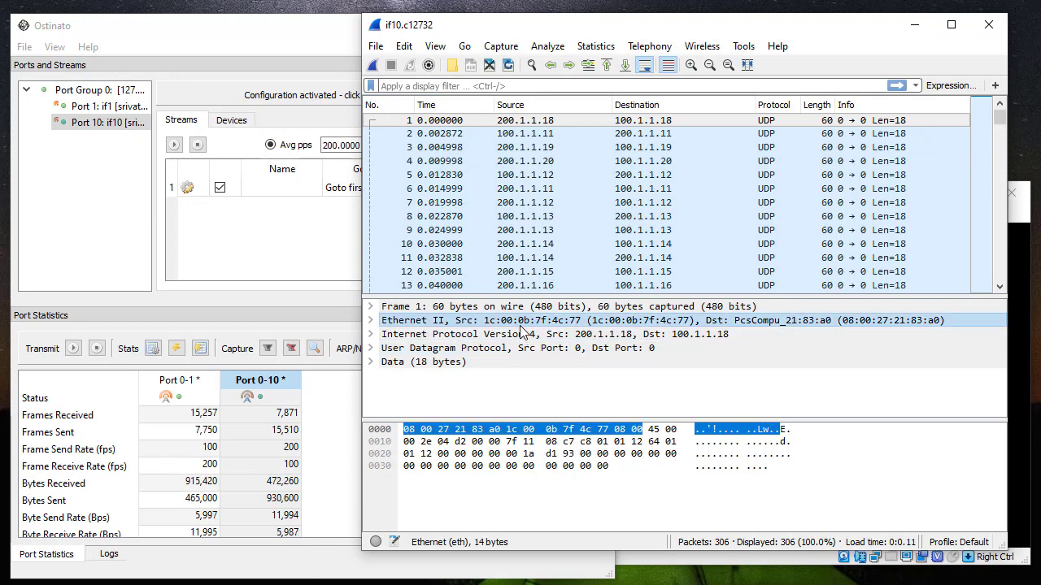
left_click(371, 334)
scroll(618, 378, "down", 1)
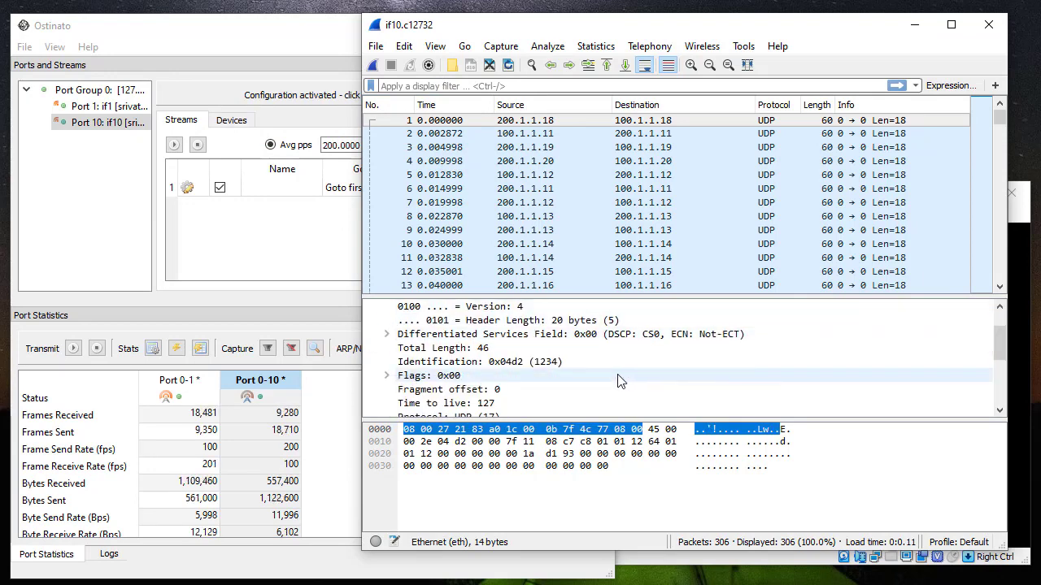
left_click(503, 404)
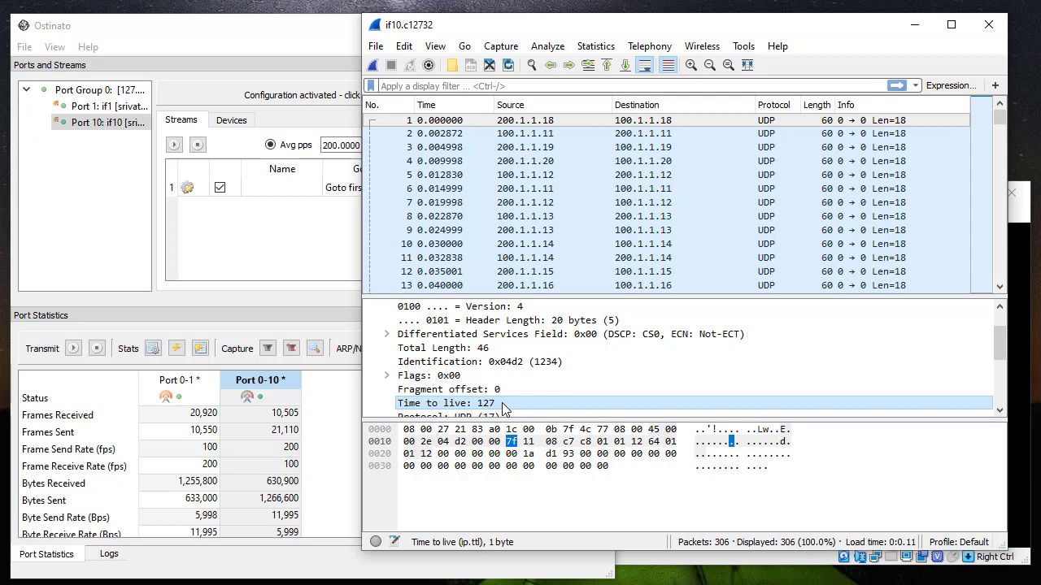
left_click(660, 133)
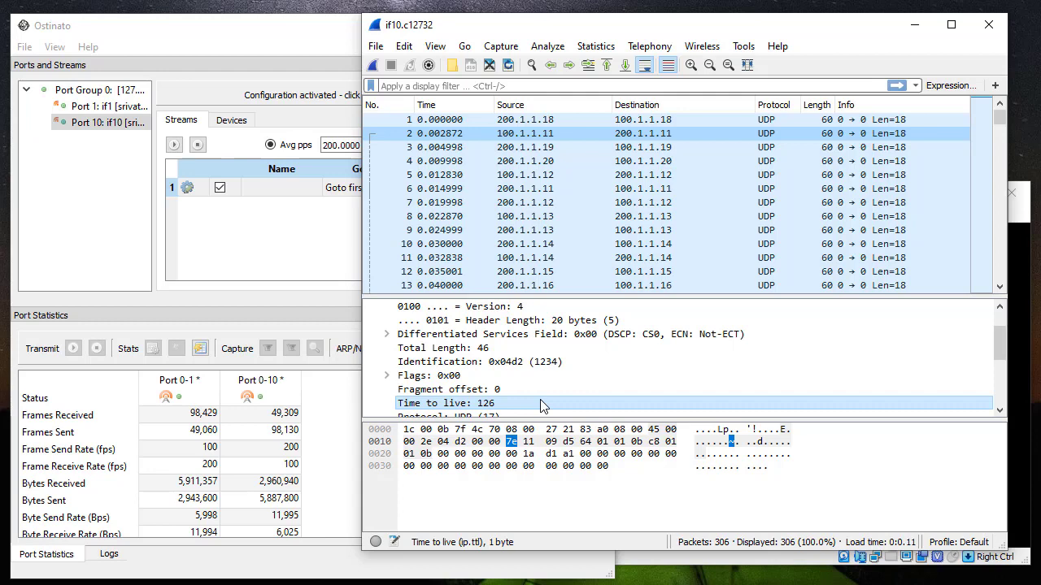
Step: Return to Ostinato, refresh the device information for Port 1 and inspect the ARP entries of its emulated devices
left_click(87, 111)
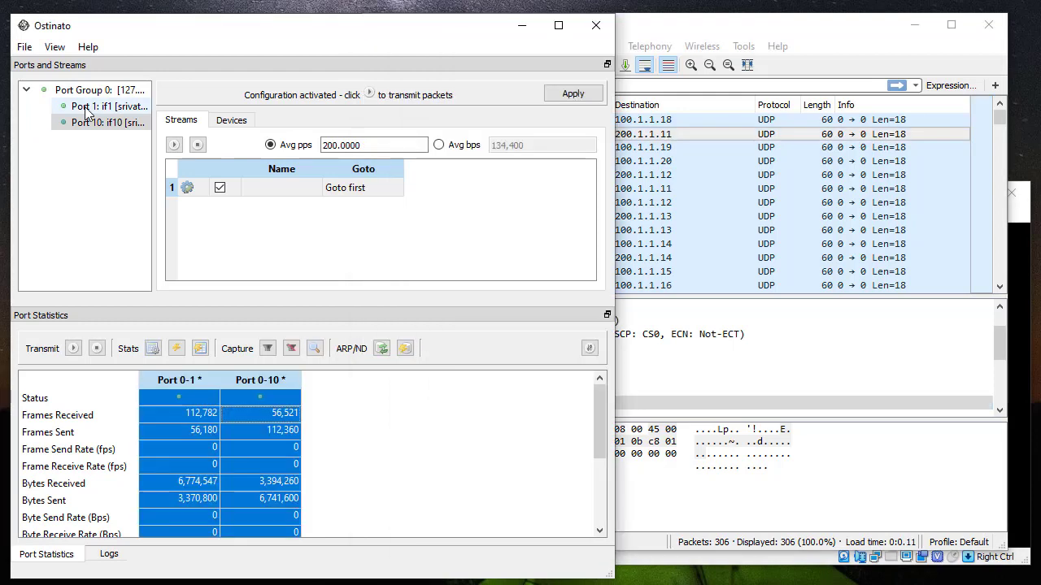
left_click(87, 110)
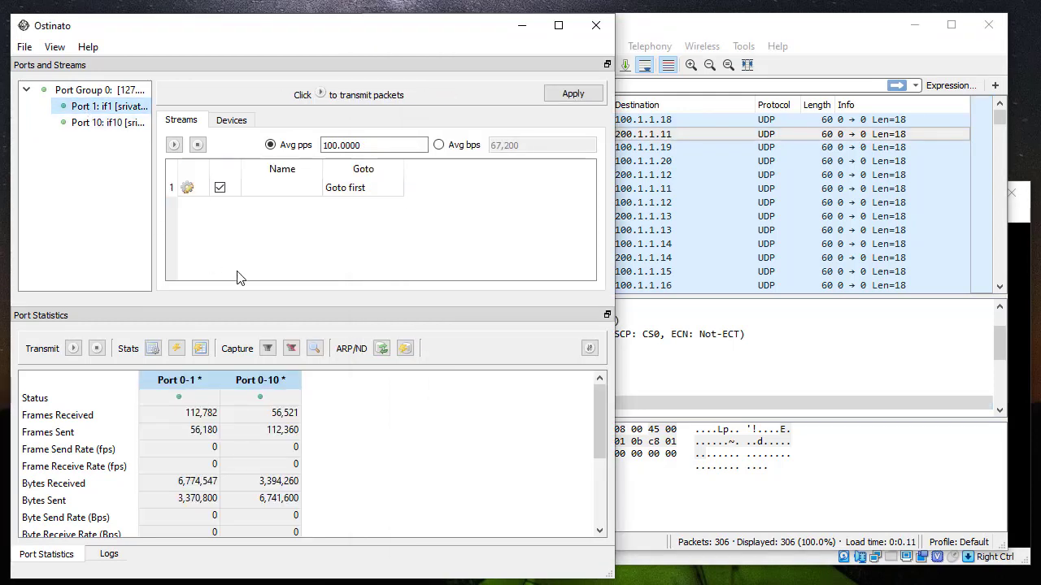
left_click(232, 128)
left_click_drag(459, 273, 545, 277)
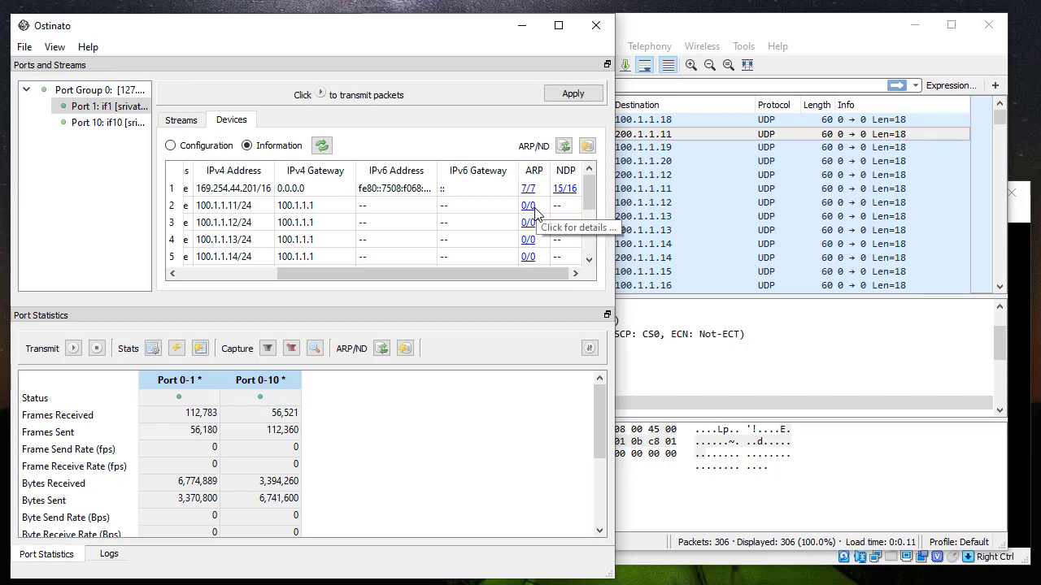
left_click(328, 149)
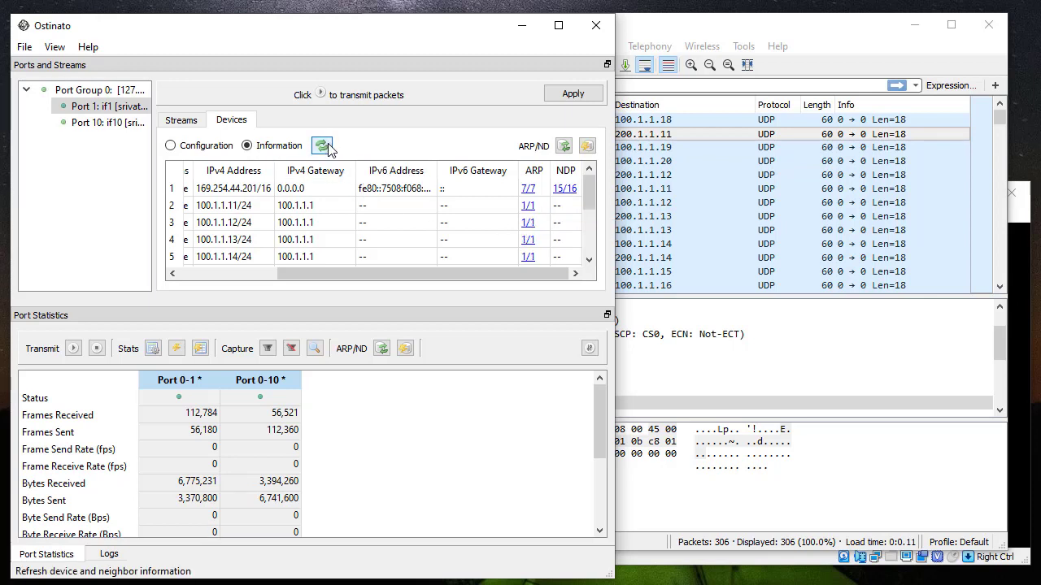
left_click(528, 211)
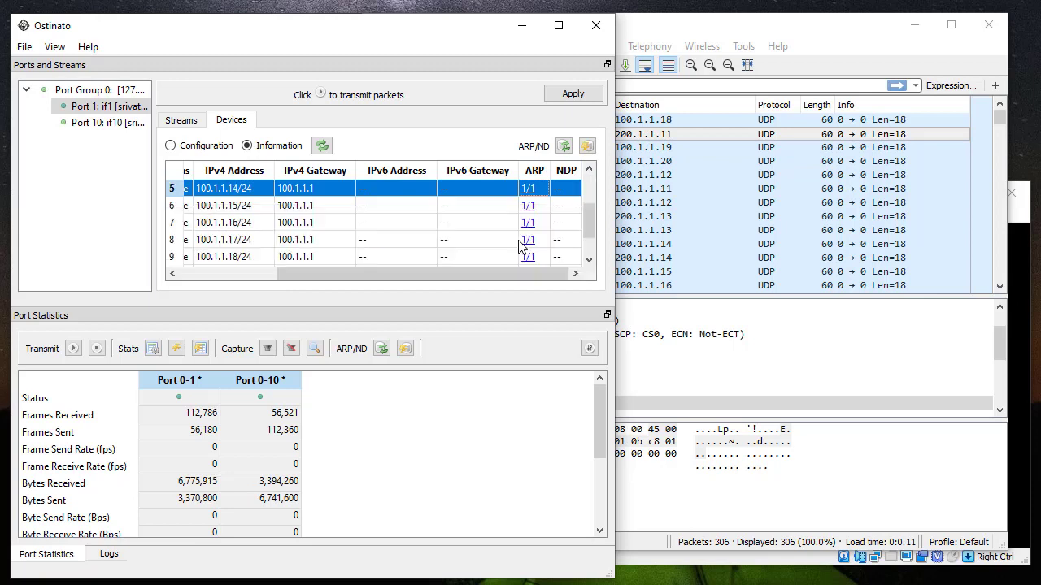
Step: Check the ARP entry of Port 1's 100.1.1.17 device, and clear and re-resolve the neighbors of the port's devices
left_click(526, 244)
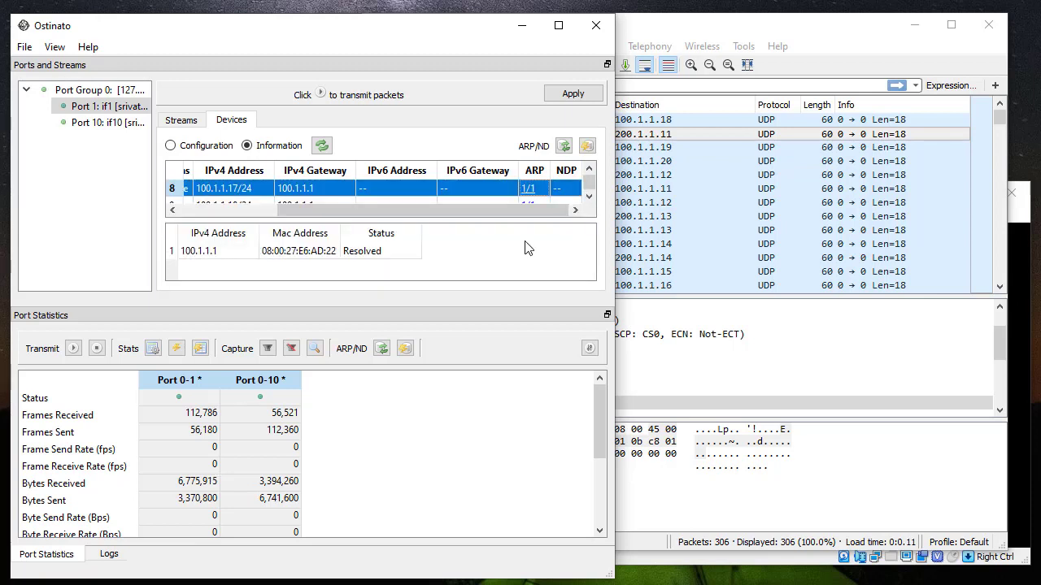
left_click(526, 248)
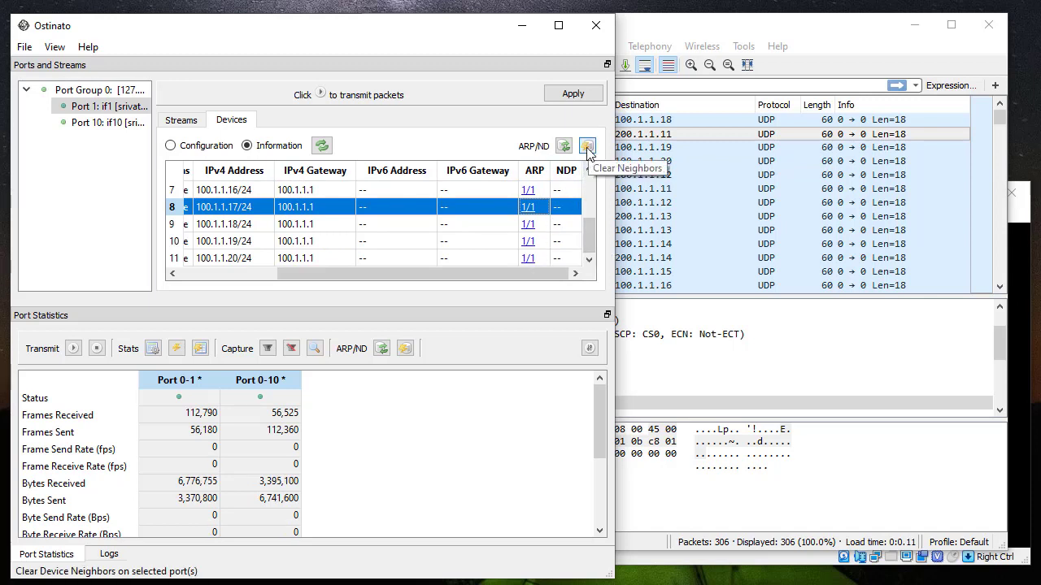
left_click(587, 147)
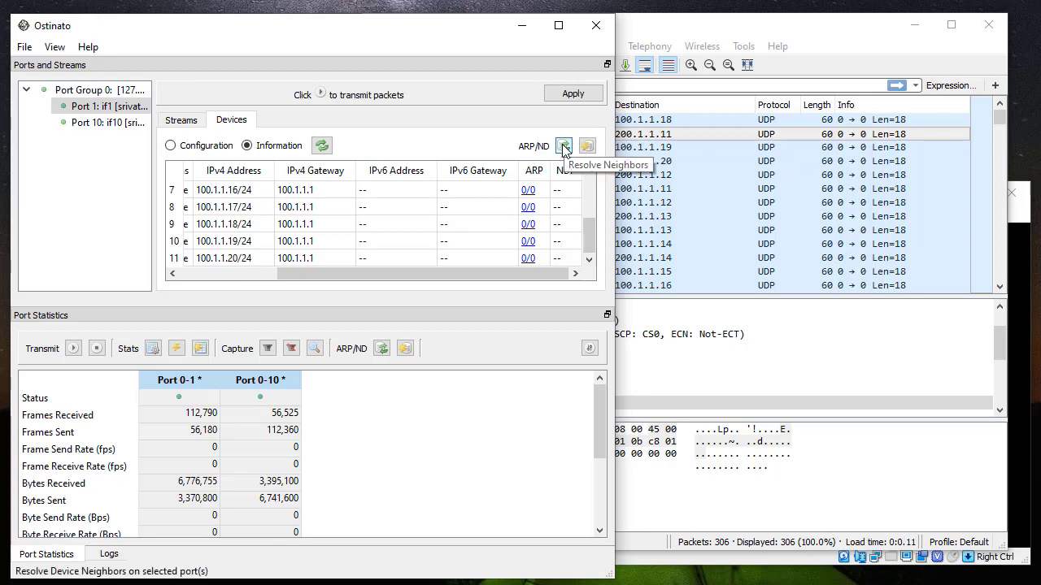
left_click(564, 149)
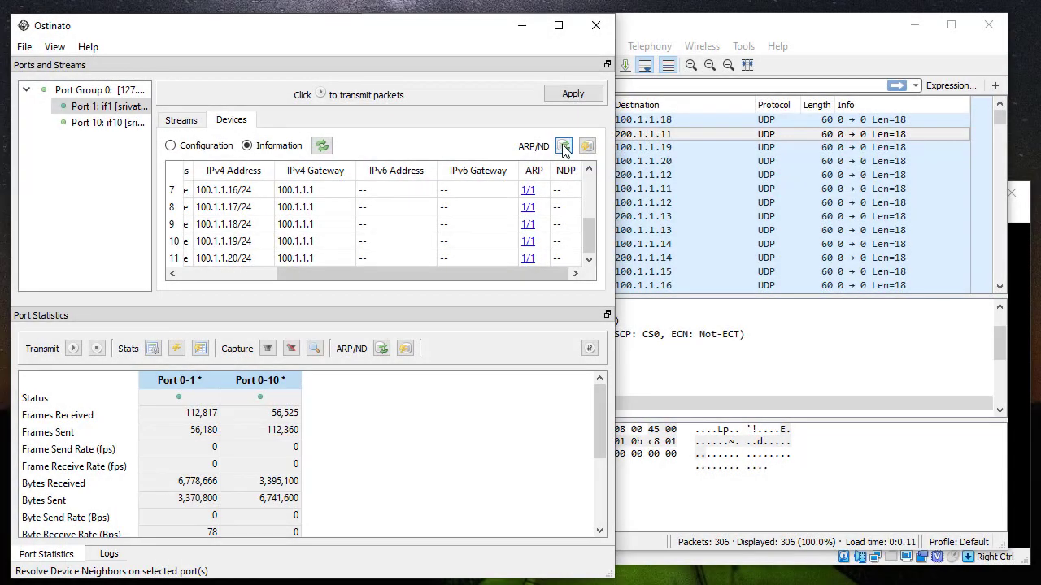
Step: Examine the IP stack options in the Subnet 100 device group's configuration and close it without changes
left_click(193, 147)
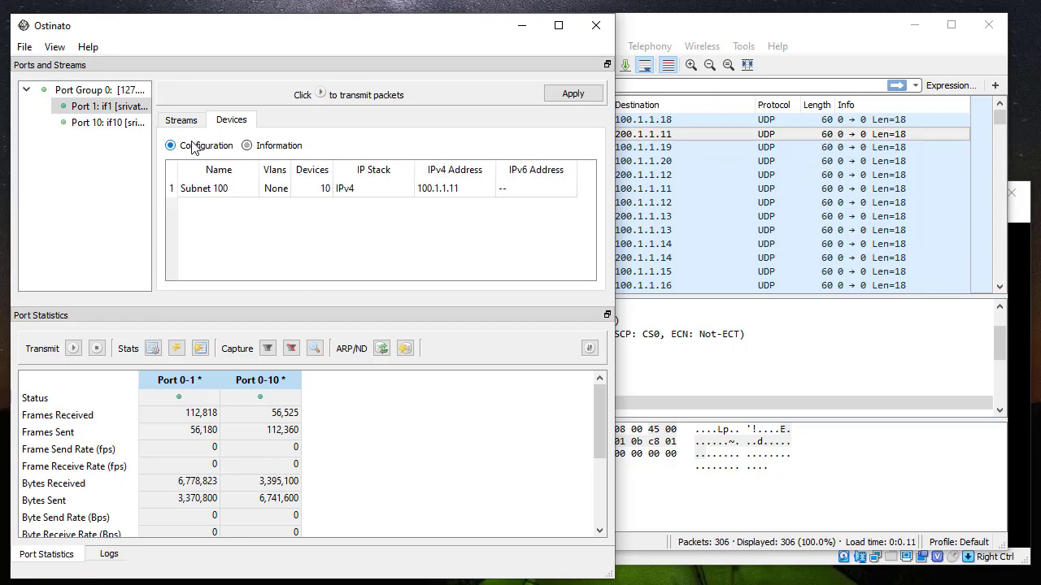
left_click(238, 197)
double_click(237, 198)
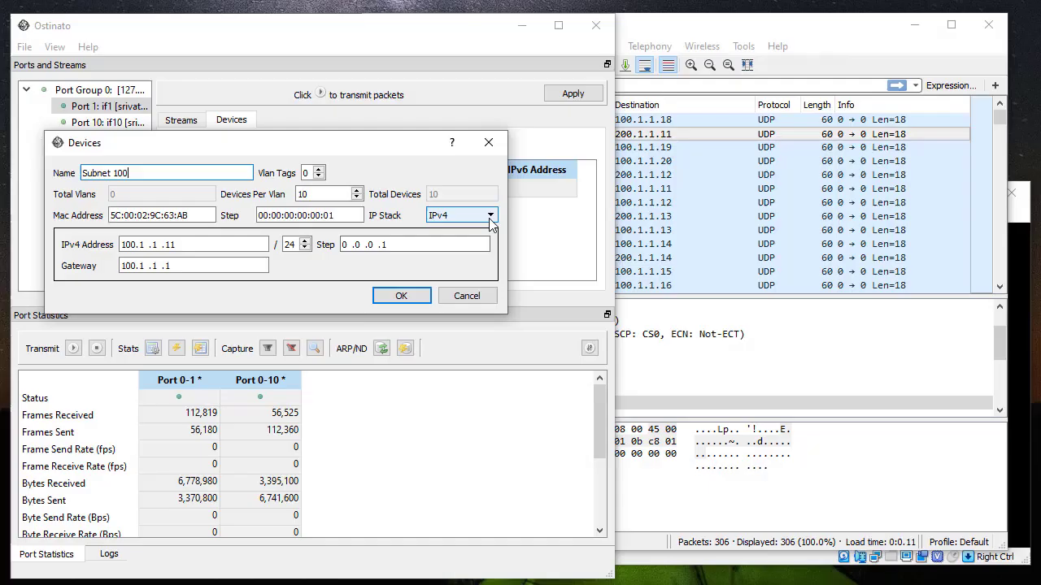
left_click(489, 216)
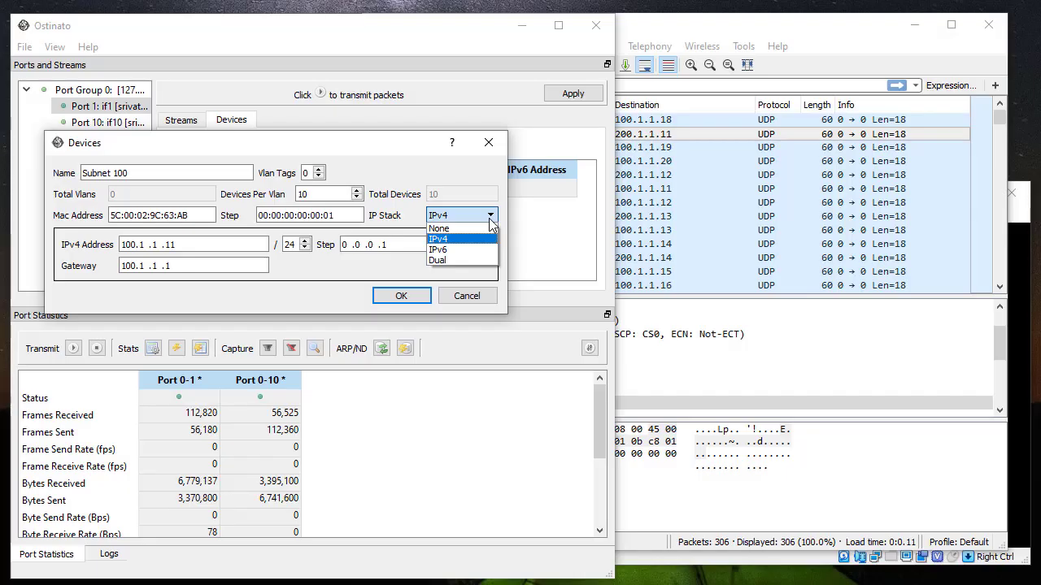
left_click(479, 300)
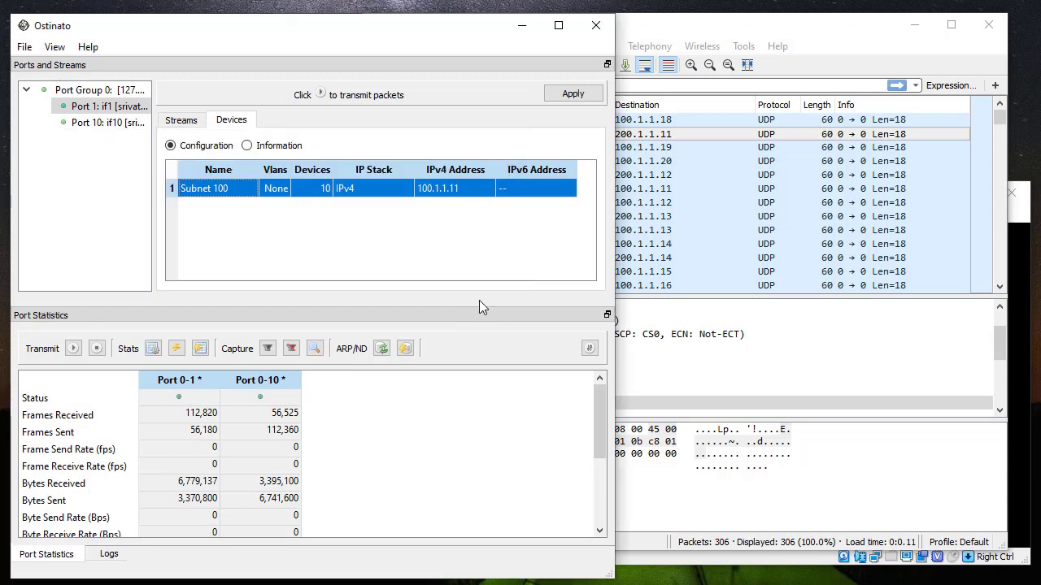
Step: Switch to the VyOS virtual machine and list the router's ARP table with "show arp"
left_click(1023, 322)
type("show arp")
key("Return")
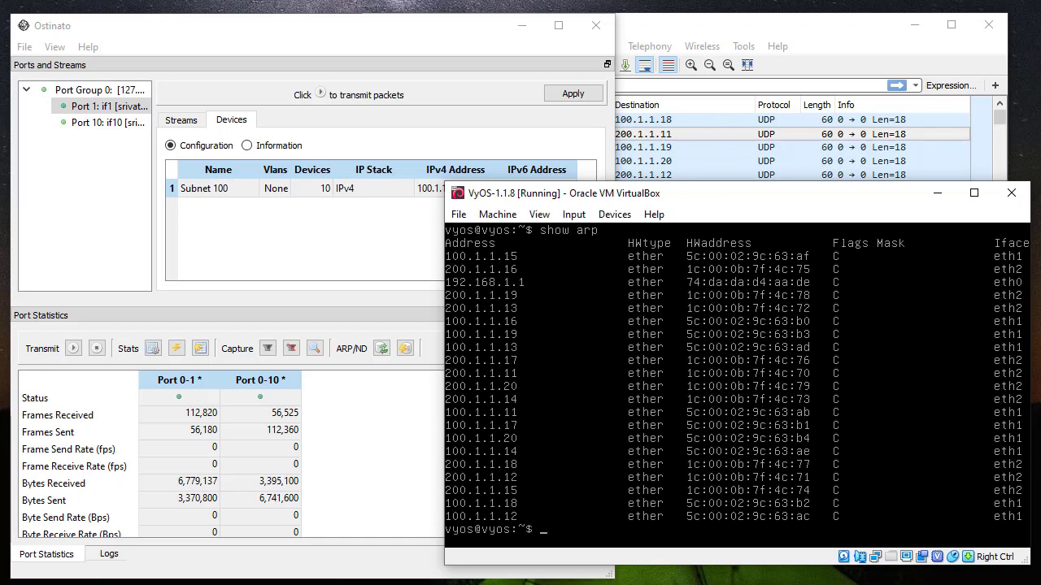
Step: Filter the router's ARP table for the 100.1.1. addresses and for the 200.1.1. addresses using "show arp | grep"
type("show arp | grep 100.1.1.")
key("Return")
type("show arp | grep 1")
key("BackSpace")
type("200.1.1.")
key("Return")
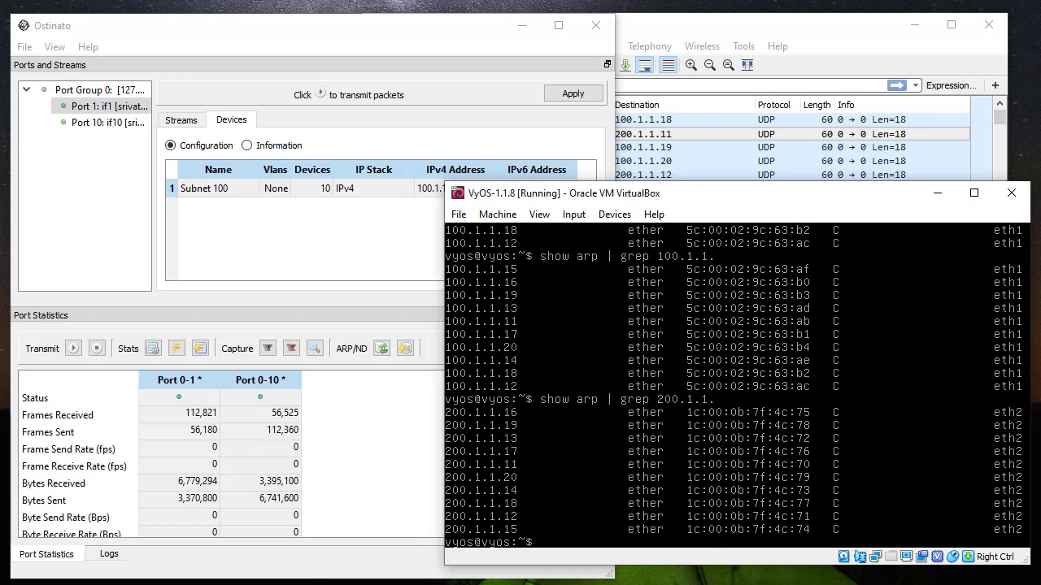
Step: Ping the emulated device 100.1.1.15 from the VyOS router and stop after a few replies
type("ping 100.1.1.15")
key("Return")
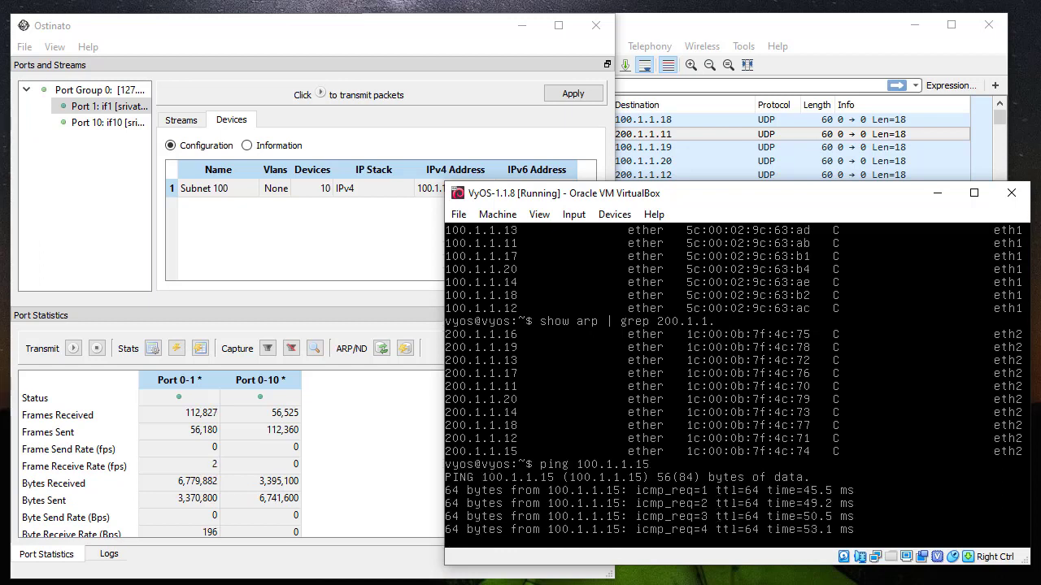
key("ctrl+c")
Step: Ping the emulated devices 100.1.1.16 and 200.1.1.13 from the VyOS router
key("Up")
key("BackSpace")
type("6")
key("Return")
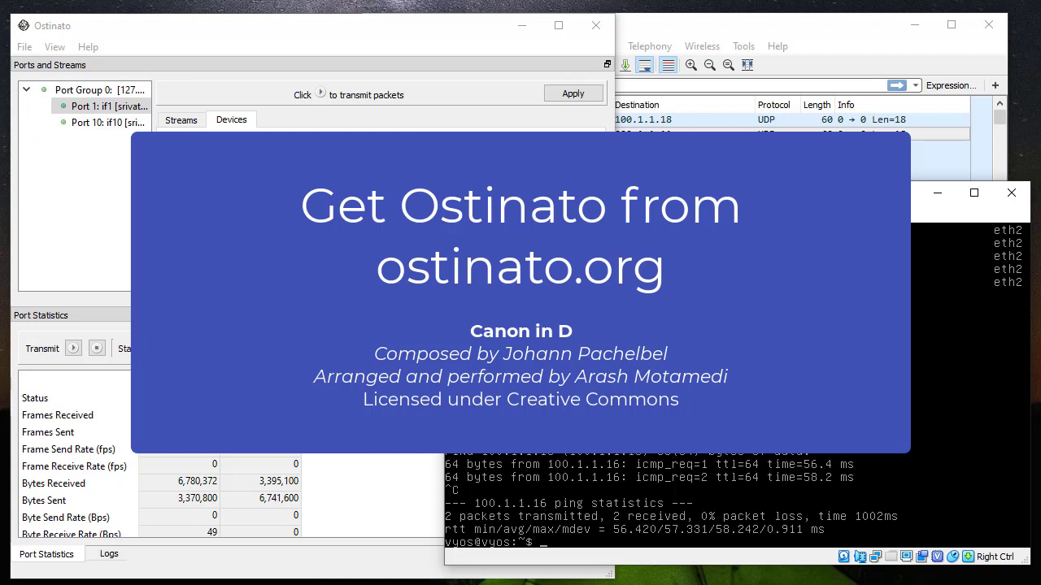
type("ping 200.1.1.13")
key("Return")
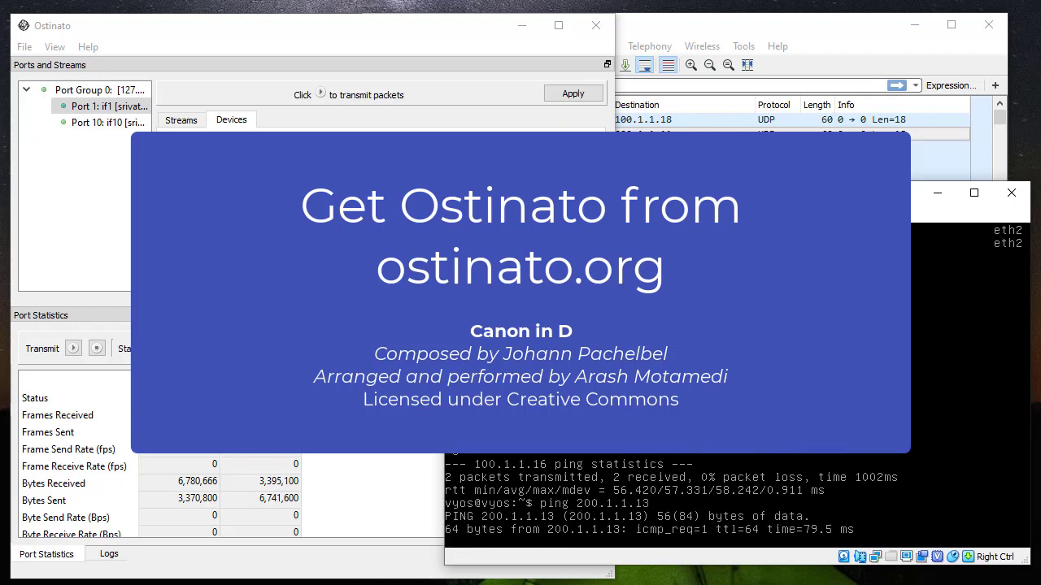